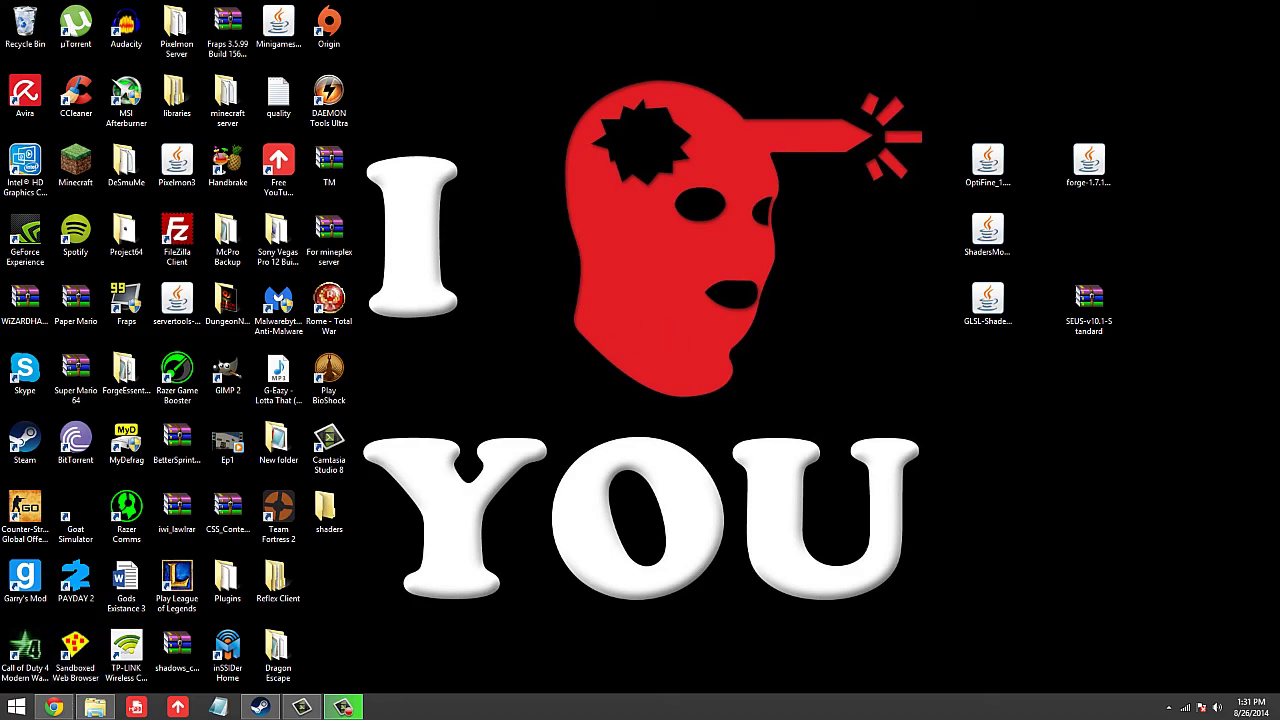
Step: Switch to Chrome and examine the Minecraft Forge downloads page for the 1.7.10 installer of build 10.13.0.1208
click(54, 707)
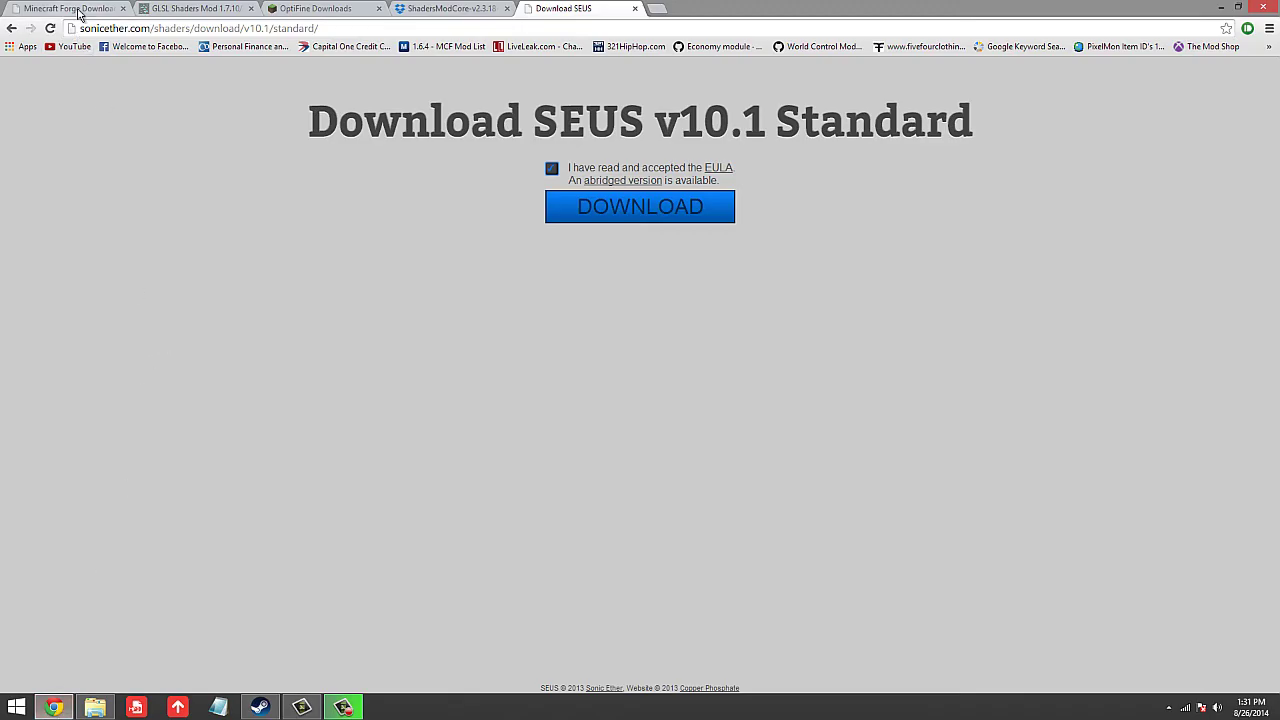
click(79, 9)
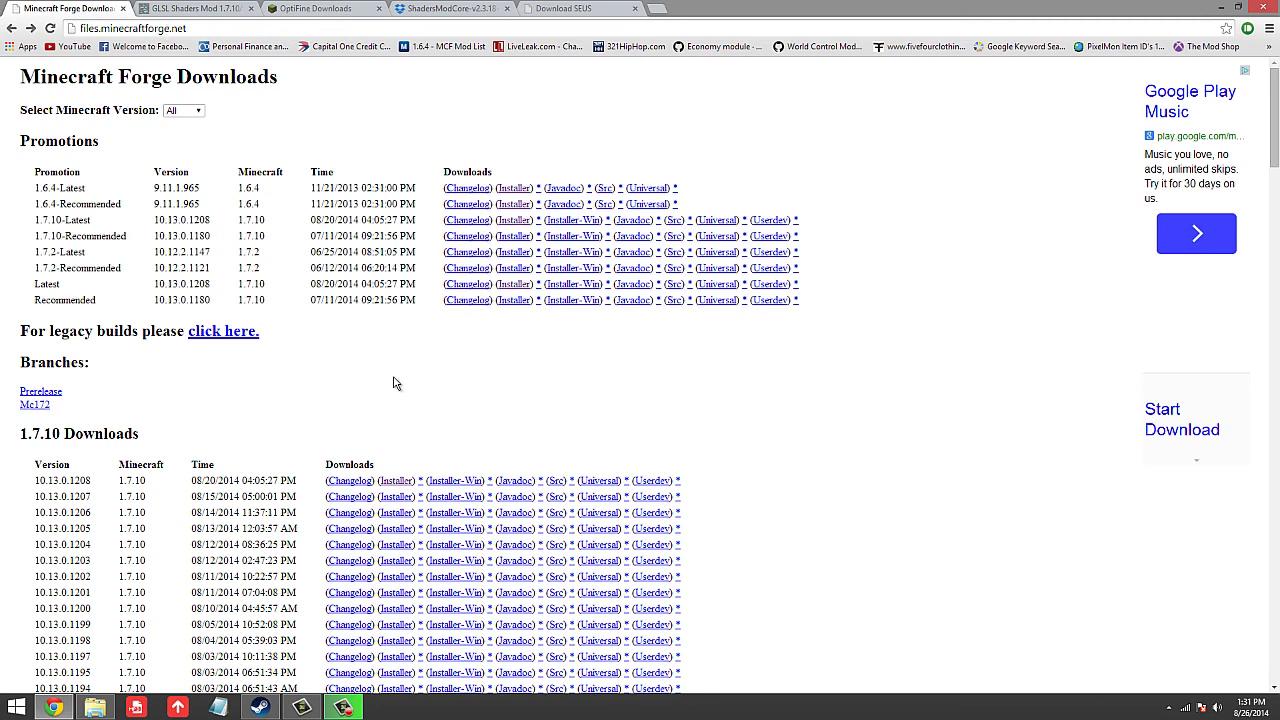
scroll(394, 383, down, 1)
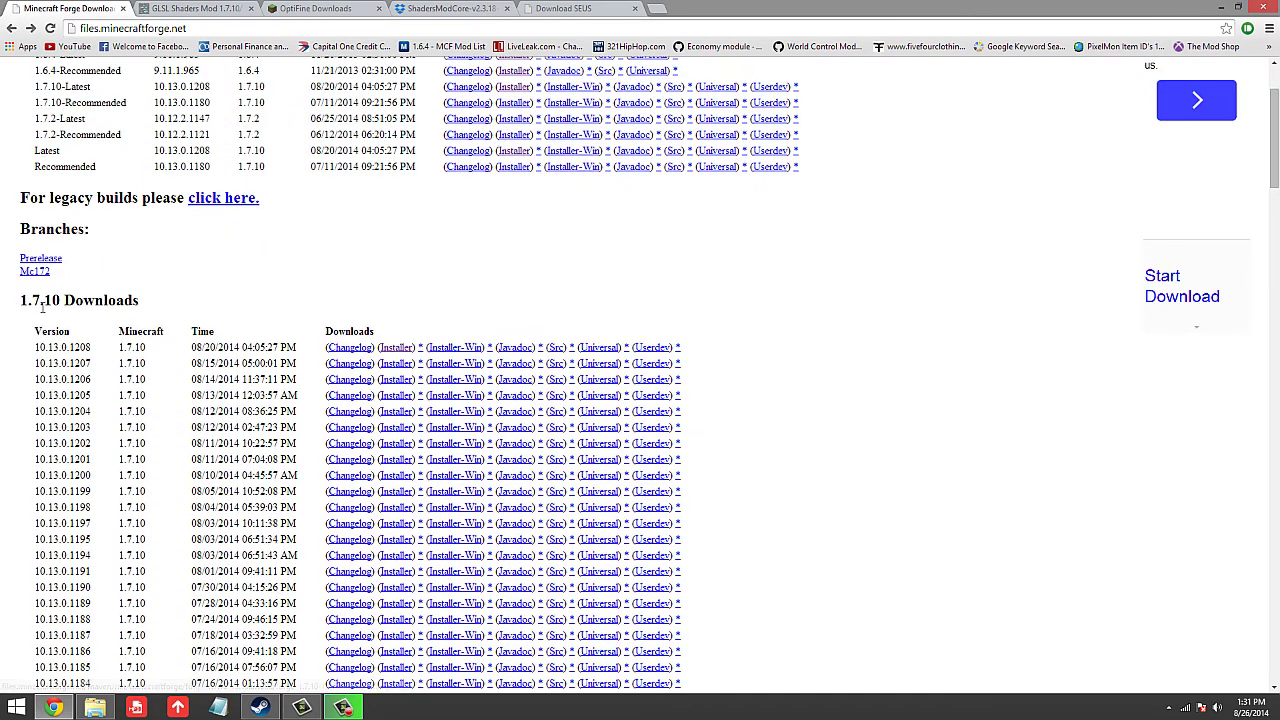
drag(28, 300, 145, 301)
click(168, 307)
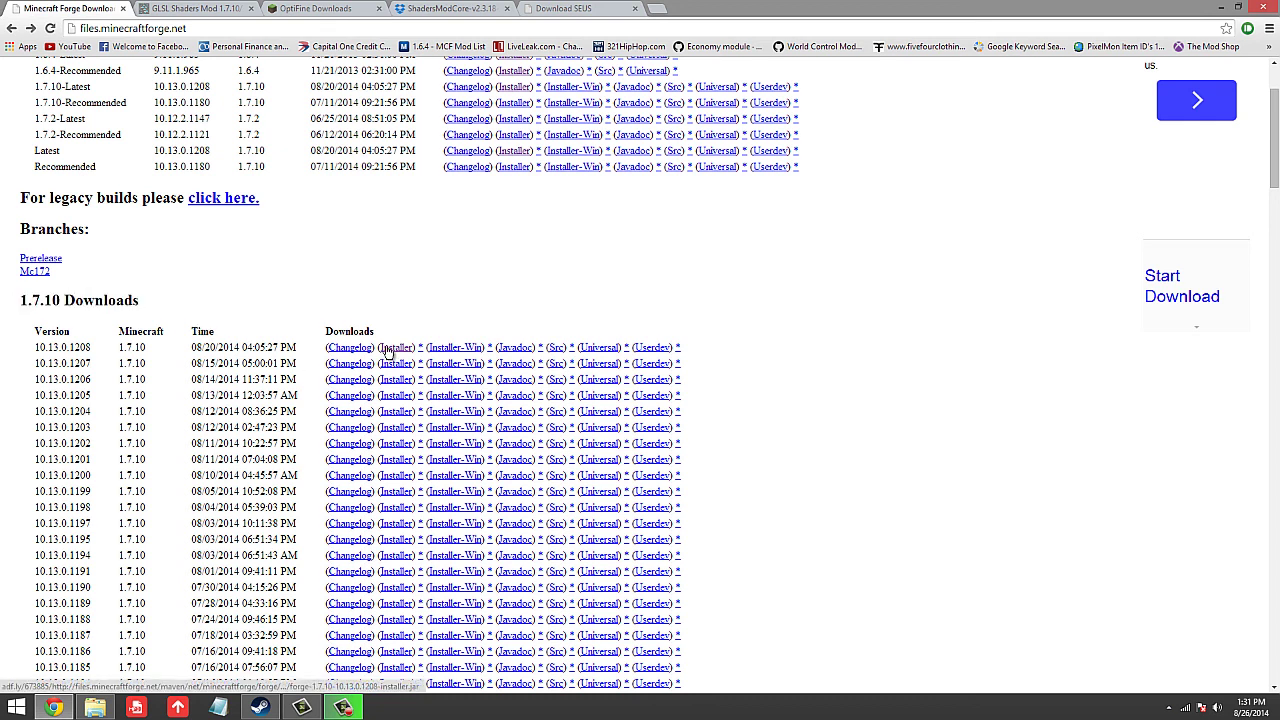
click(1215, 10)
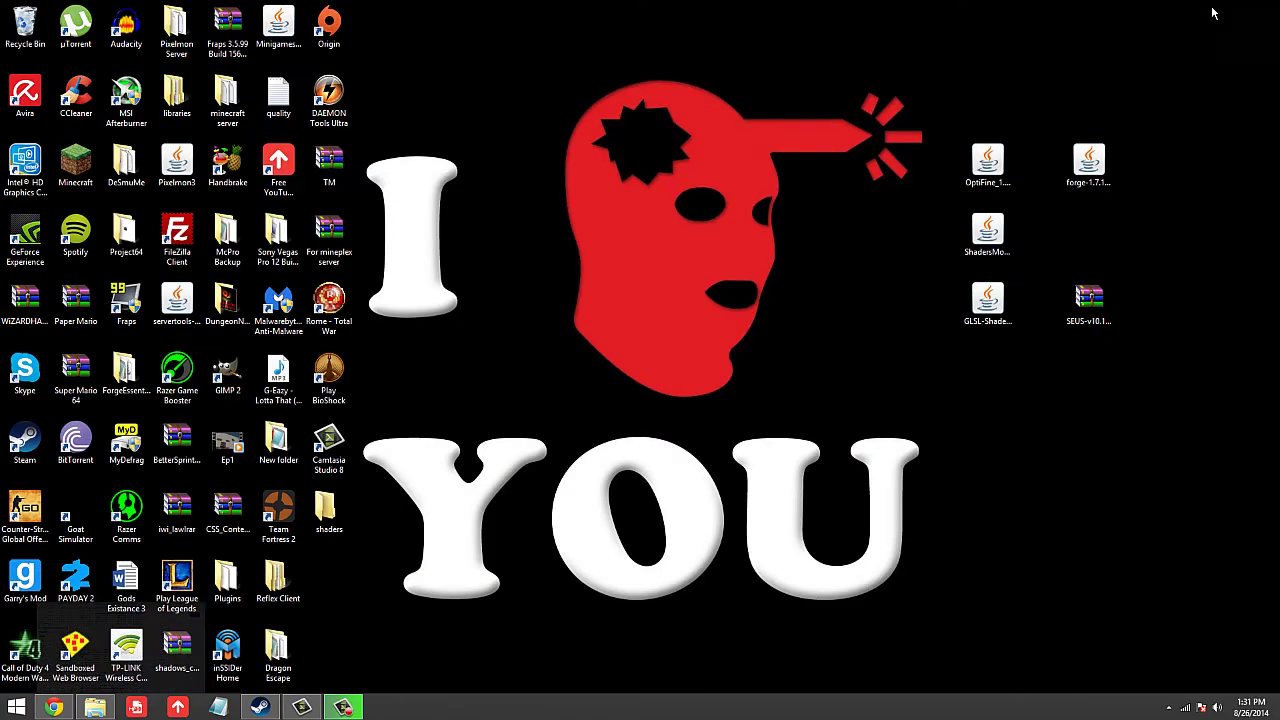
Step: Run the Forge 1.7.10 installer from the desktop and install the client into the .minecraft folder
double_click(1087, 170)
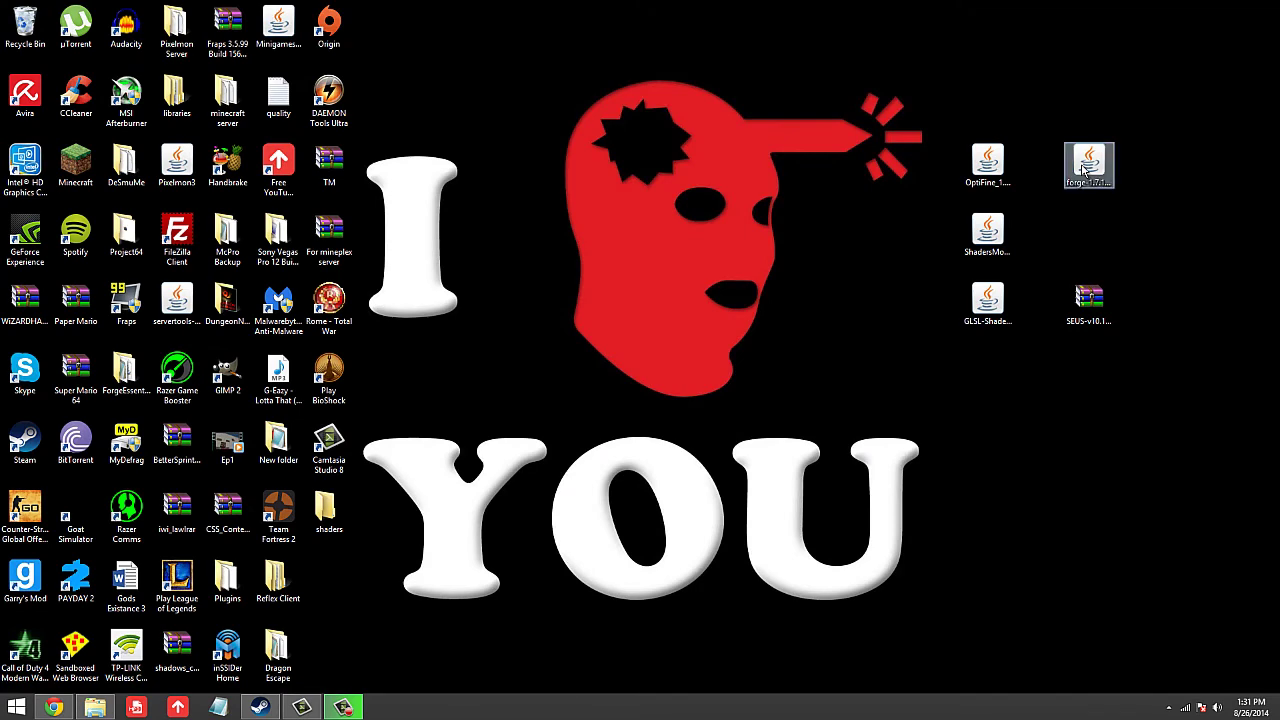
click(591, 368)
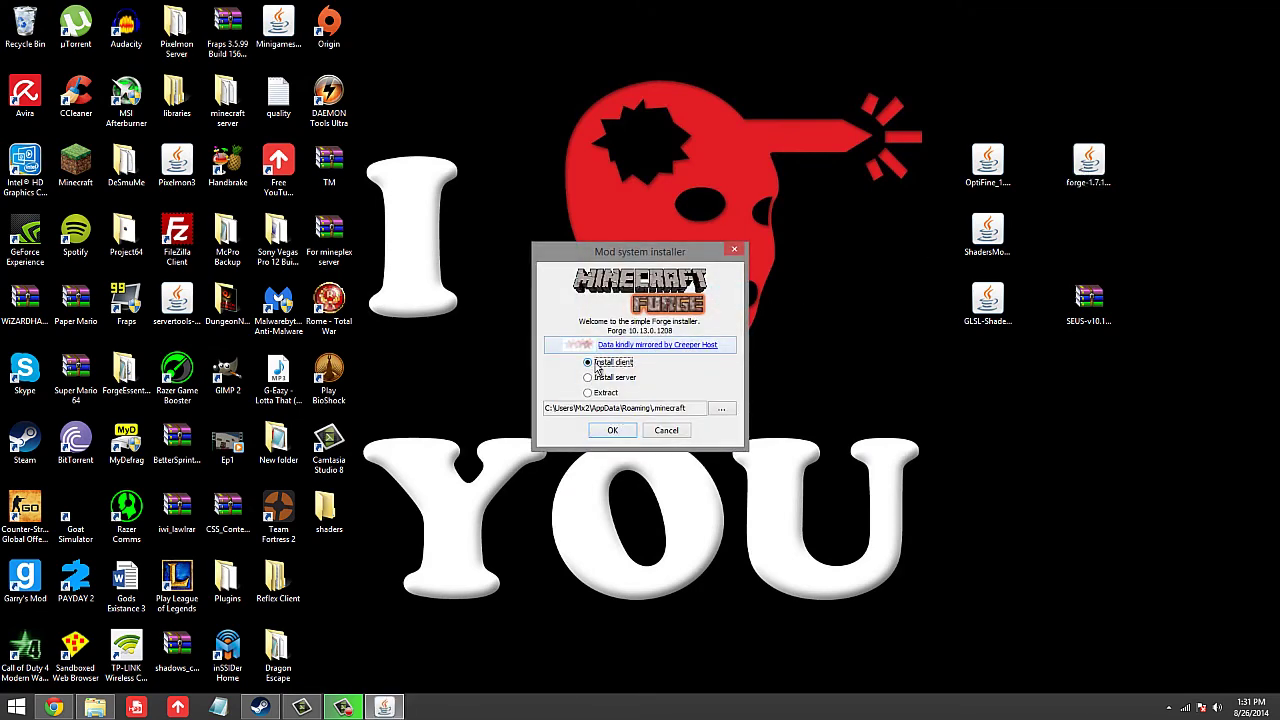
click(610, 432)
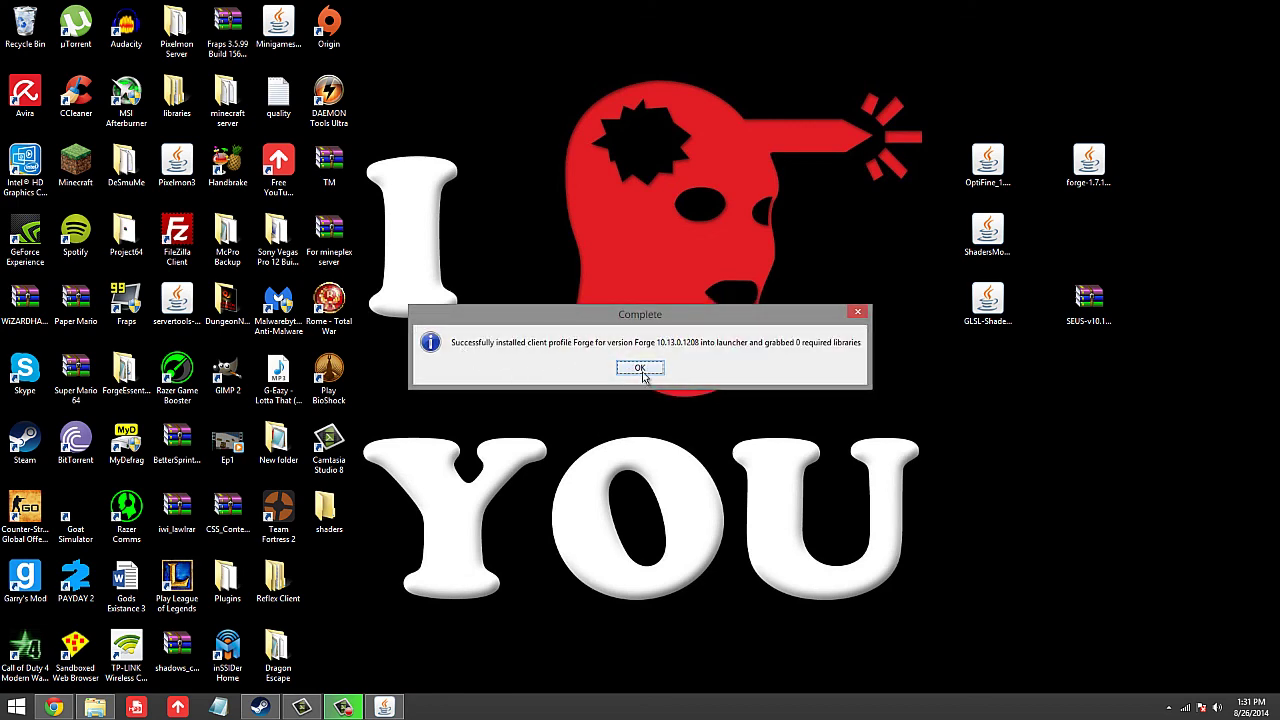
click(640, 369)
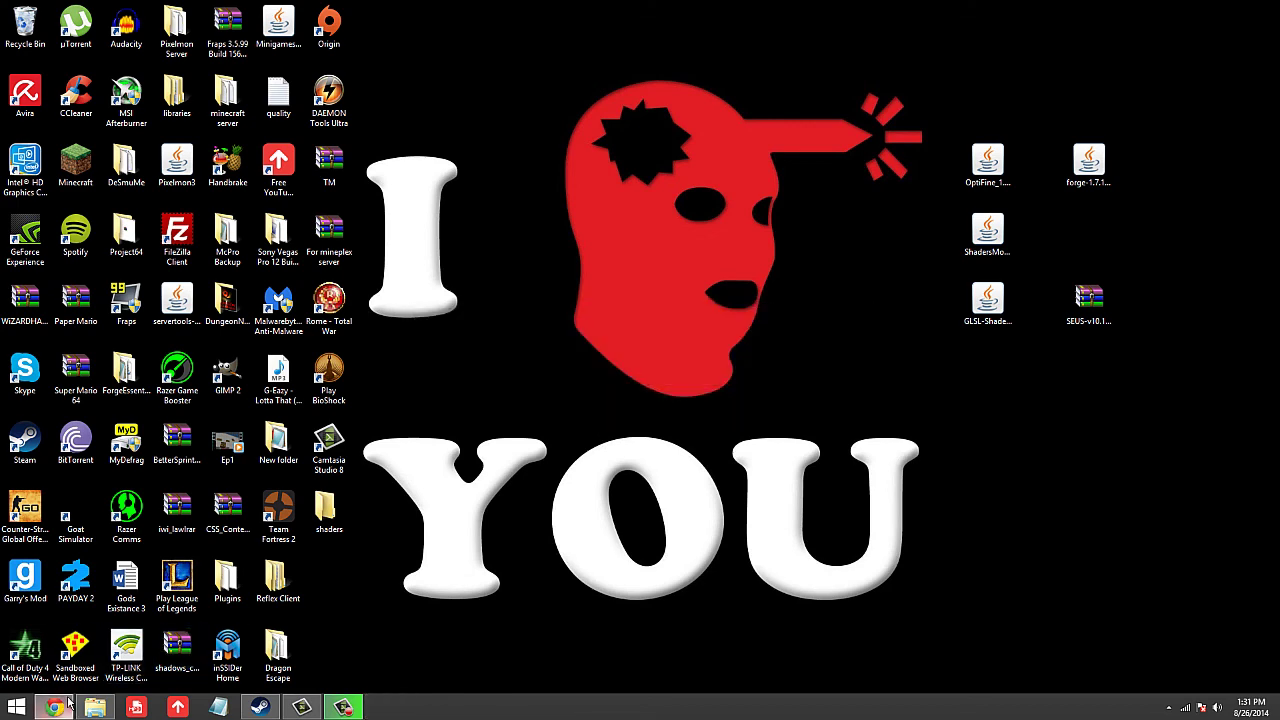
Step: Return to Chrome and look through the GLSL Shaders Mod page for the Forge version download links for 1.7.10
click(54, 707)
click(229, 8)
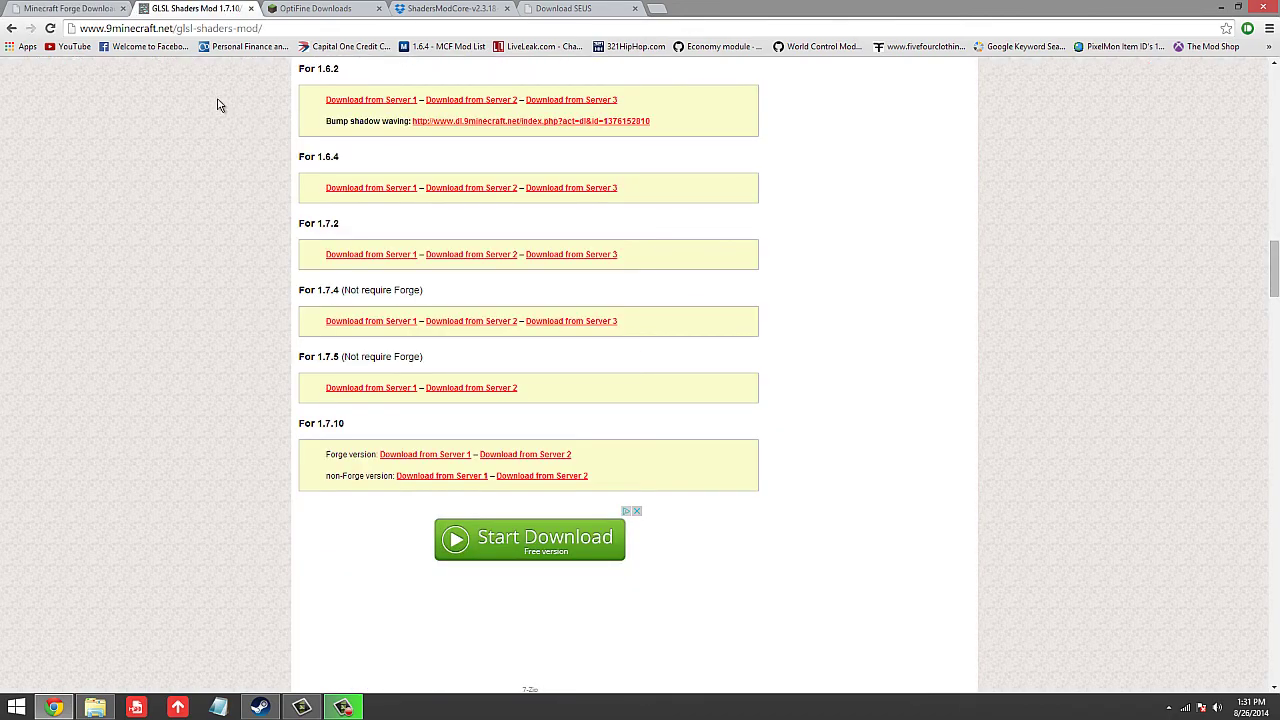
scroll(220, 105, up, 20)
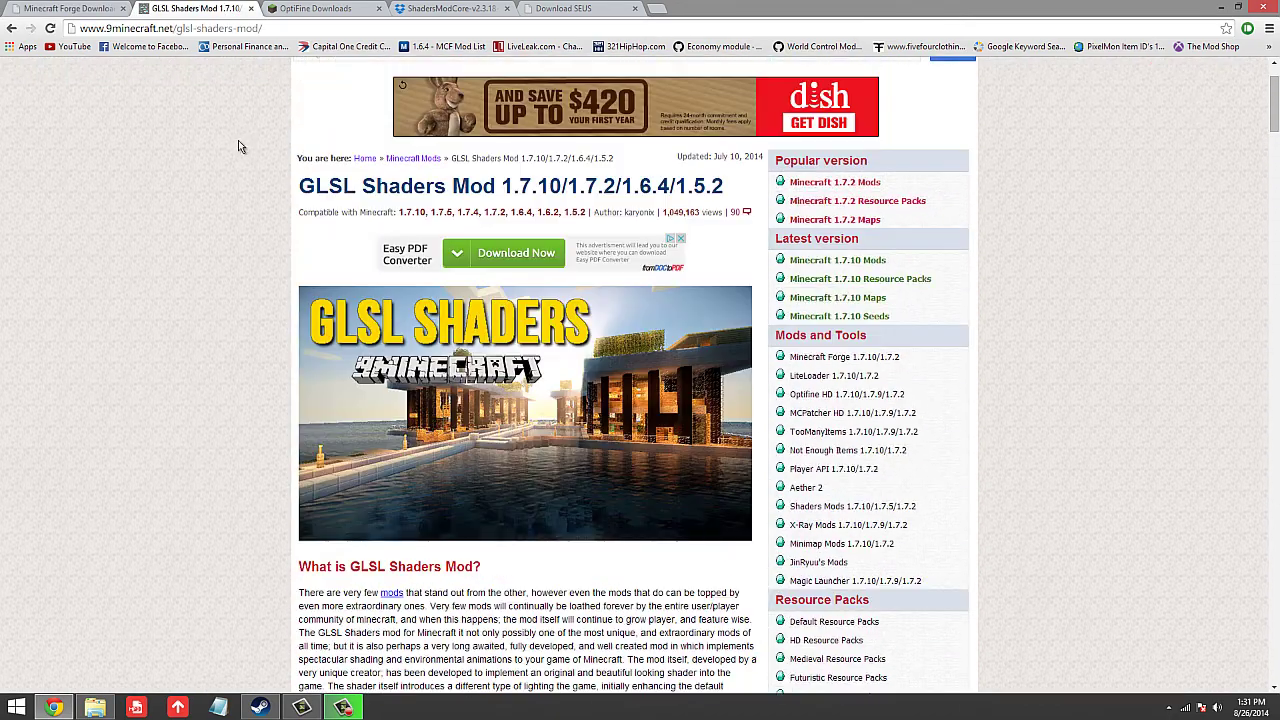
scroll(230, 174, down, 10)
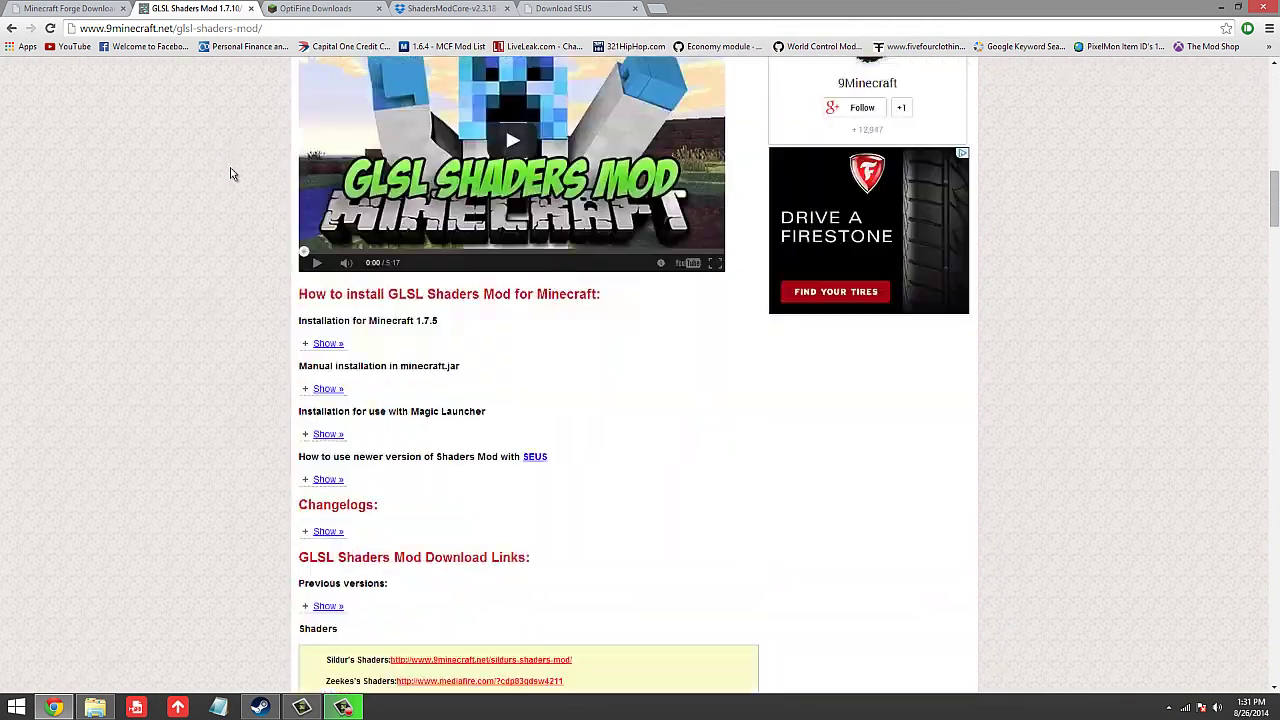
scroll(232, 171, down, 15)
scroll(333, 258, up, 1)
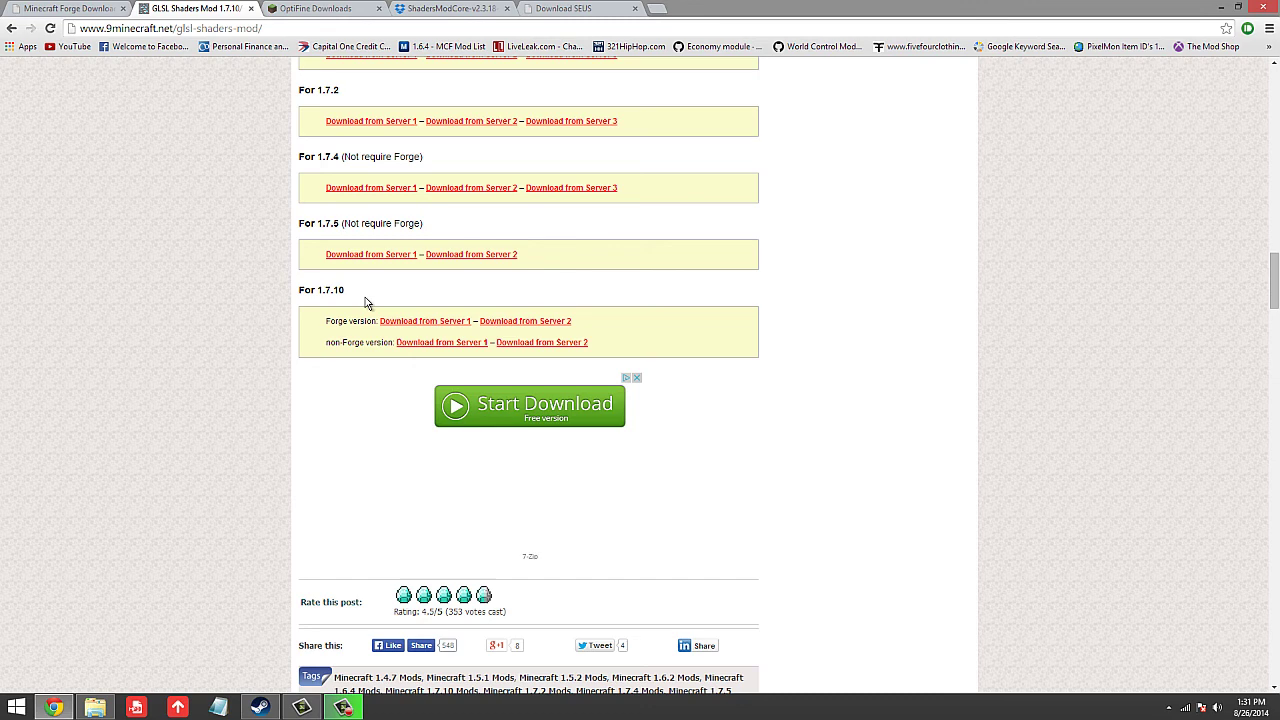
drag(352, 325, 330, 321)
click(325, 321)
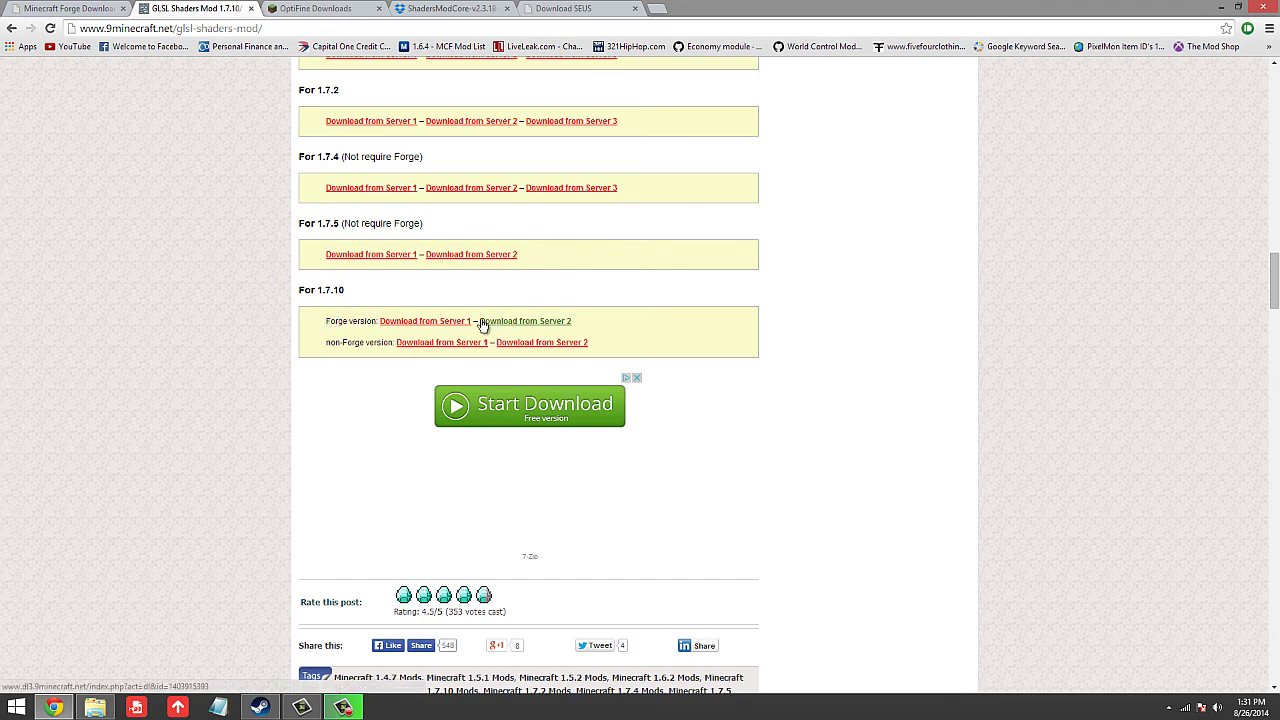
Step: Check the OptiFine downloads page for the OptiFine 1.7.10 HD A4 entry
click(316, 9)
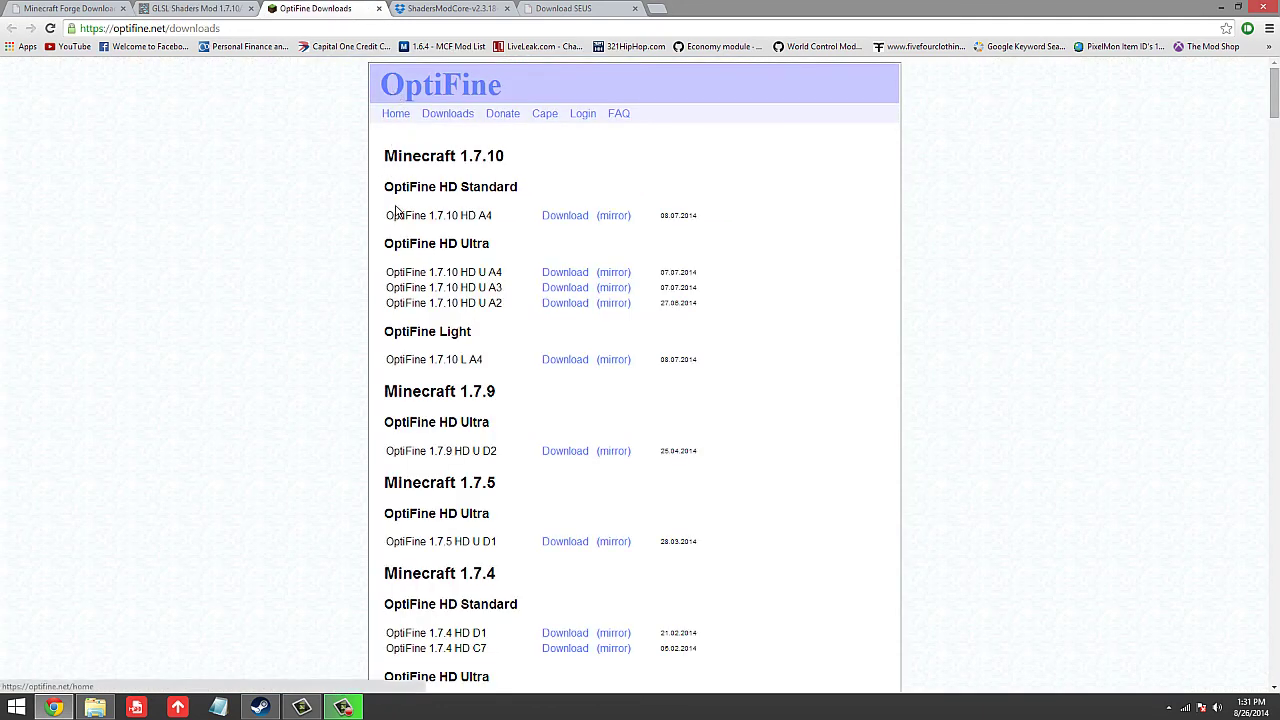
drag(388, 215, 577, 214)
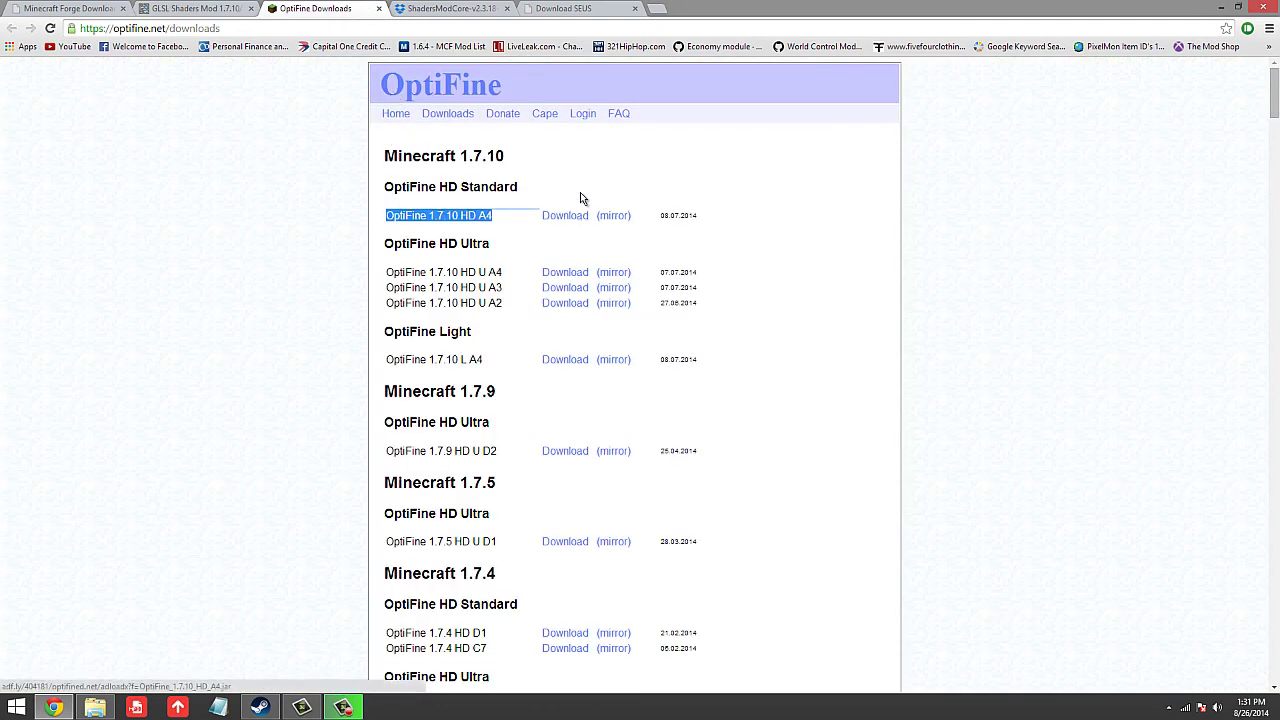
click(580, 200)
Step: View the ShadersModCore download page and the SEUS v10.1 Standard download page, and return to the desktop
click(443, 8)
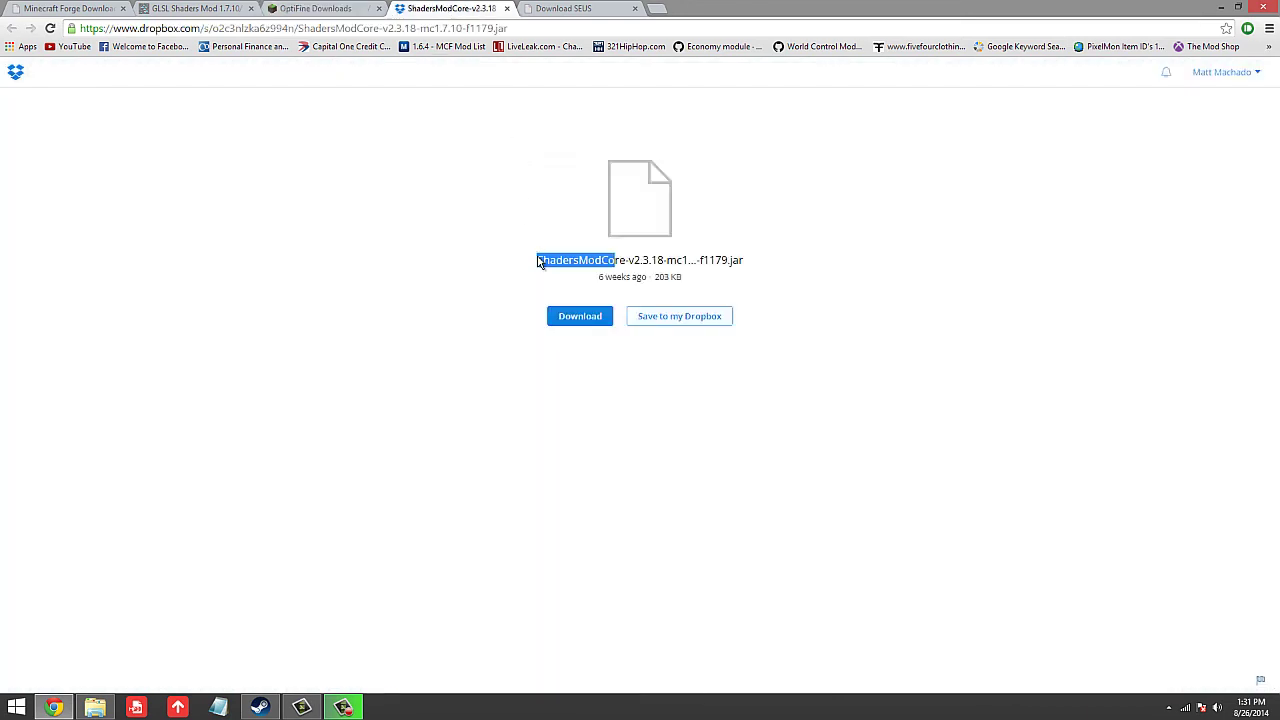
click(568, 275)
click(562, 8)
drag(307, 120, 1088, 152)
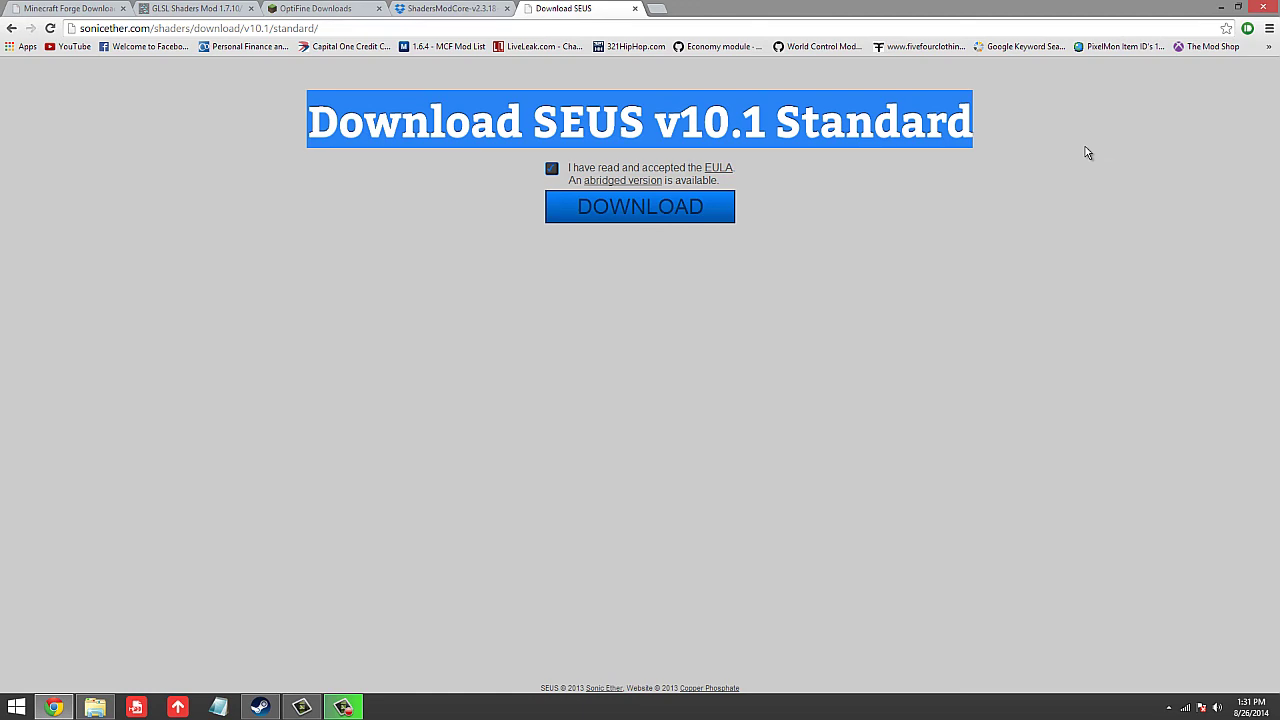
click(1088, 152)
click(1221, 8)
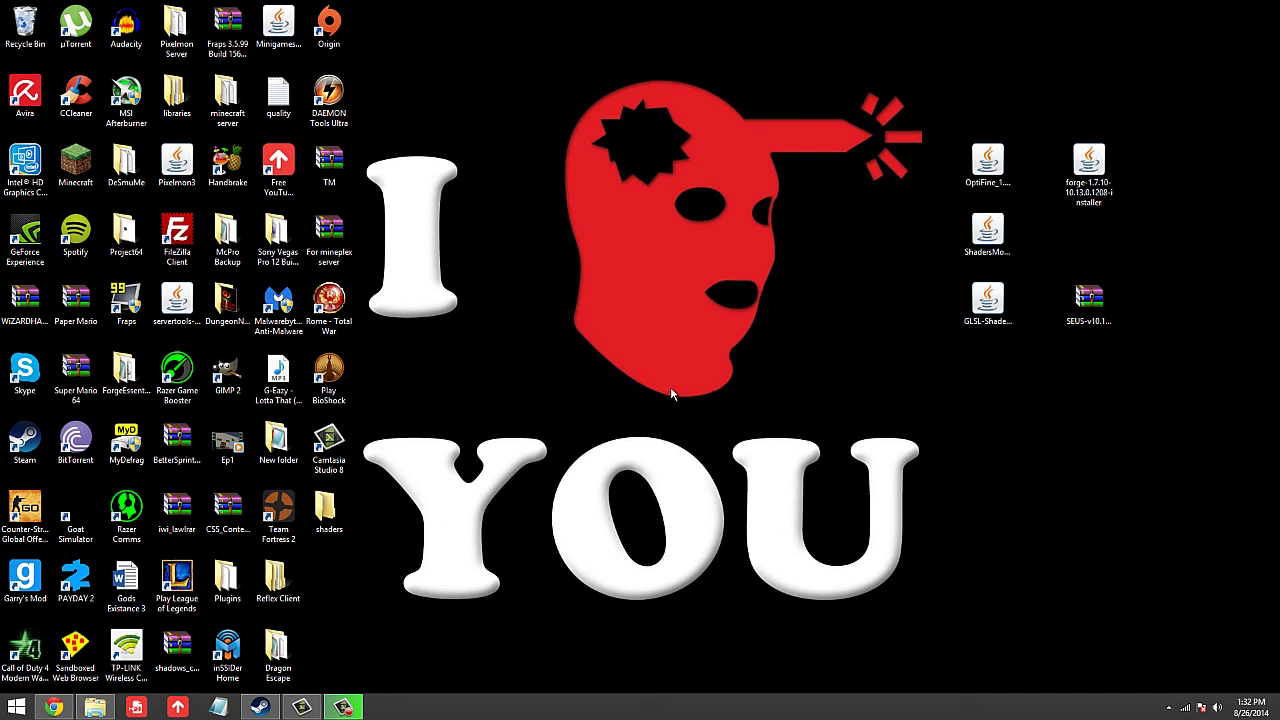
Step: Run %appdata% and open the .minecraft folder in File Explorer
key(super+r)
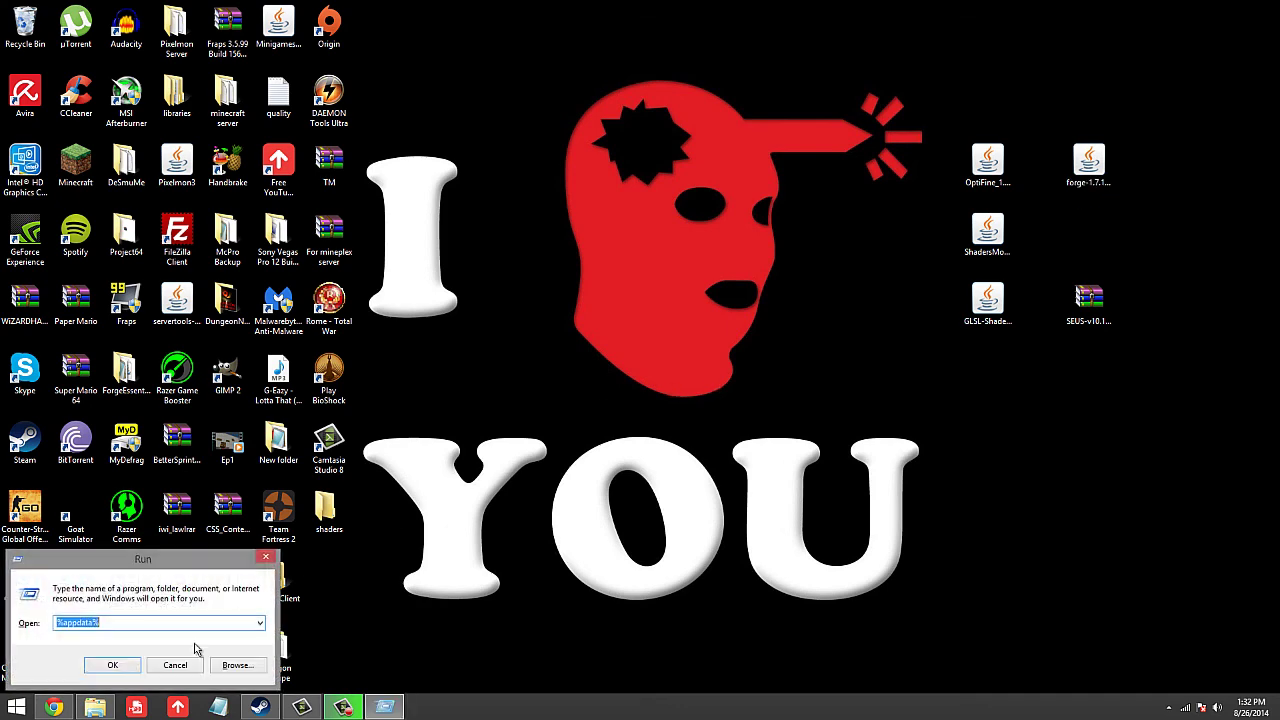
click(120, 622)
click(114, 666)
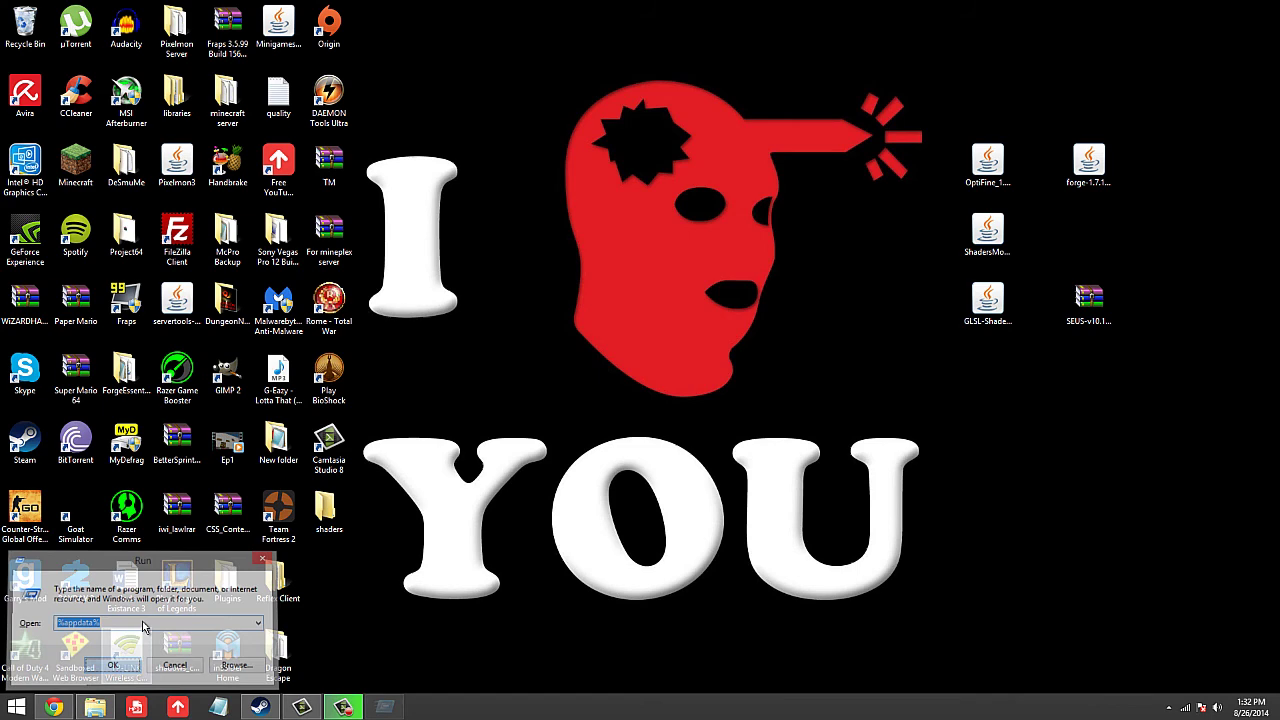
double_click(205, 172)
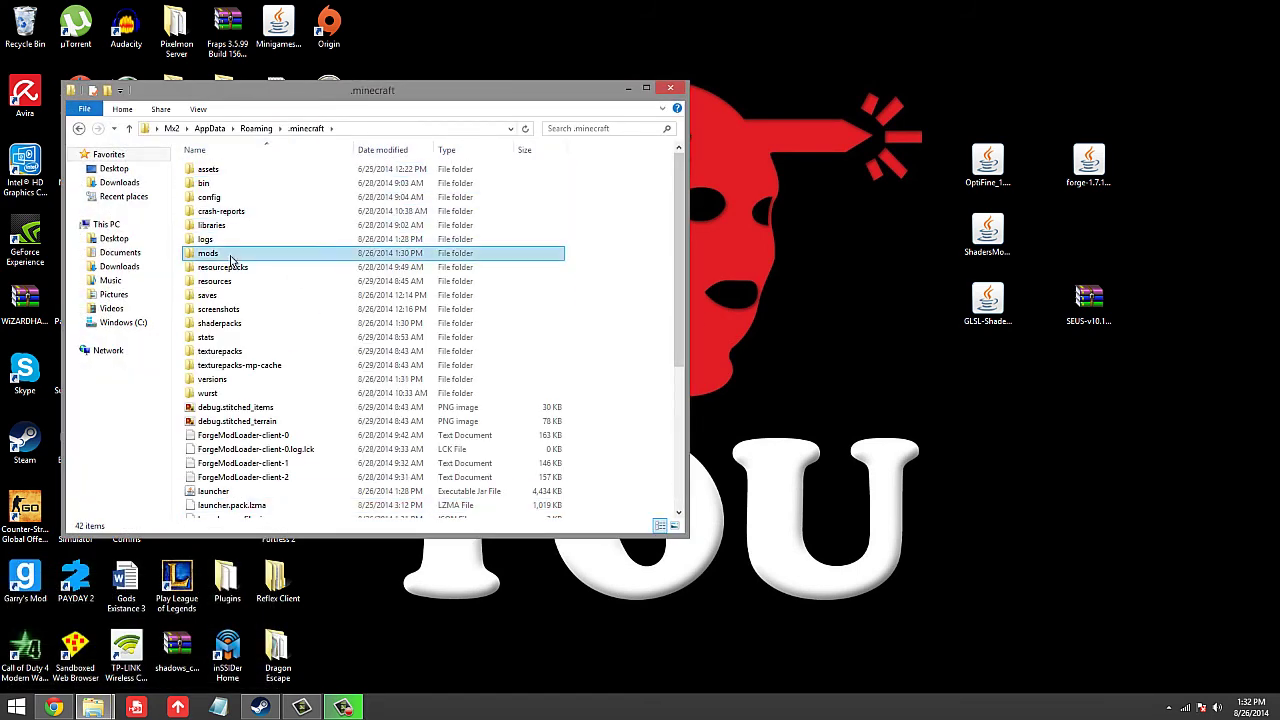
Step: Move the OptiFine, ShadersModCore and GLSL Shaders Mod files from the desktop into the mods folder, and return to the .minecraft folder
double_click(230, 258)
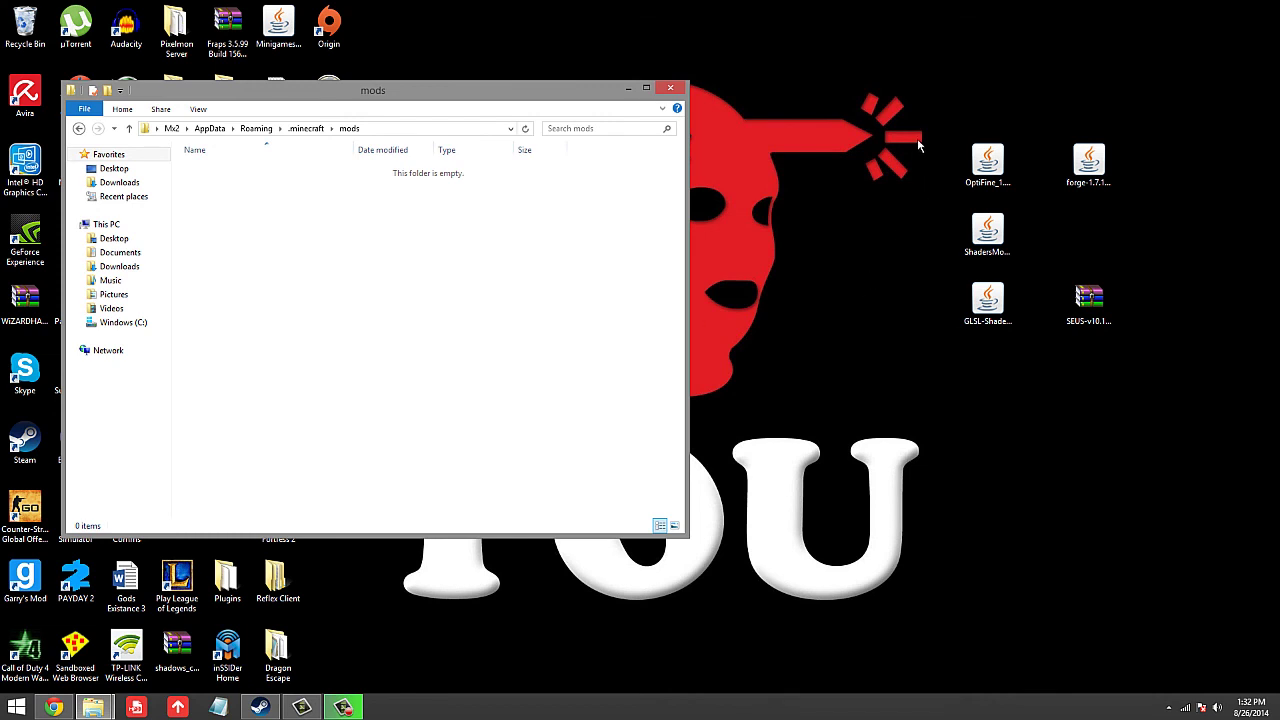
drag(985, 160, 570, 260)
drag(987, 230, 575, 287)
drag(987, 297, 240, 224)
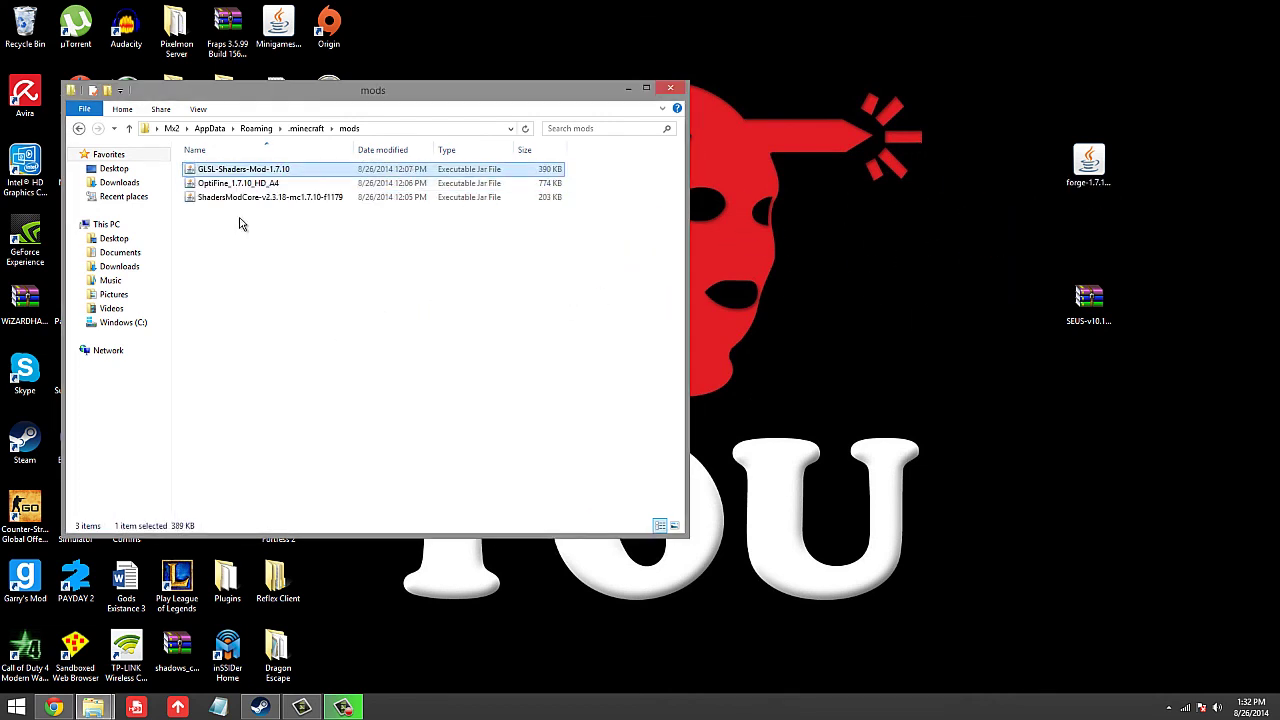
click(79, 128)
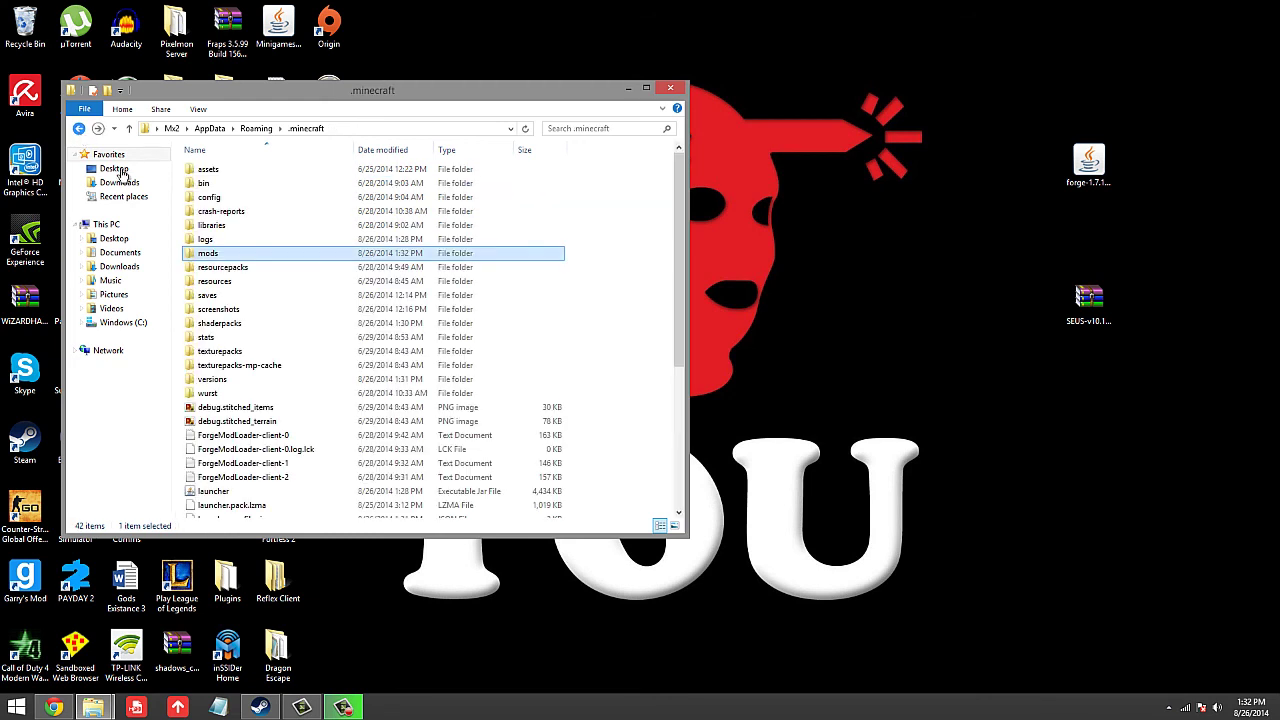
click(253, 325)
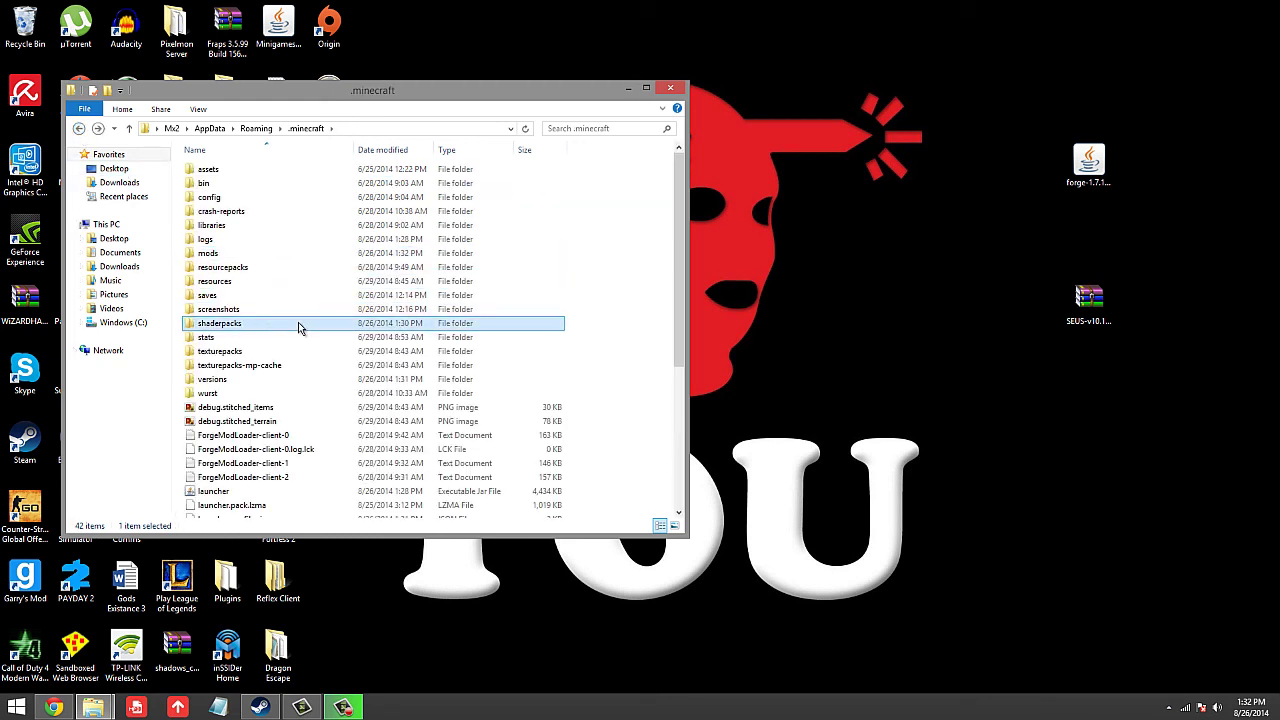
right_click(637, 343)
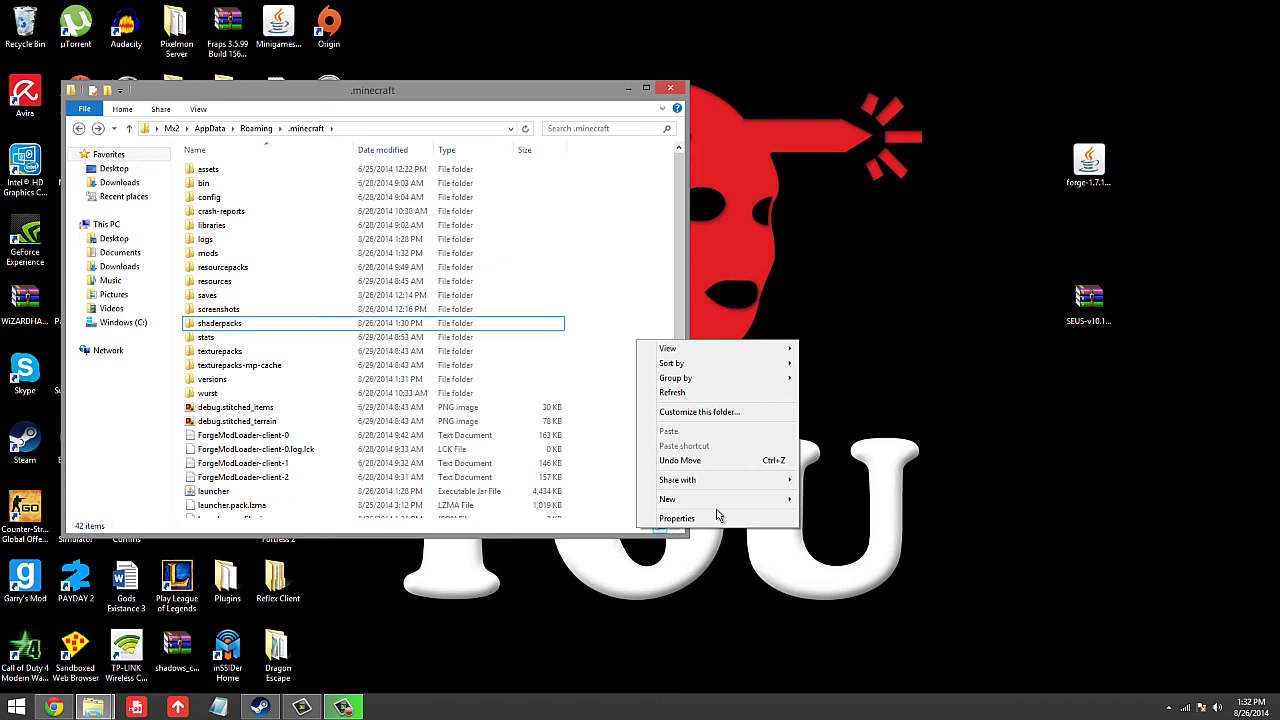
mouse_move(731, 503)
click(602, 322)
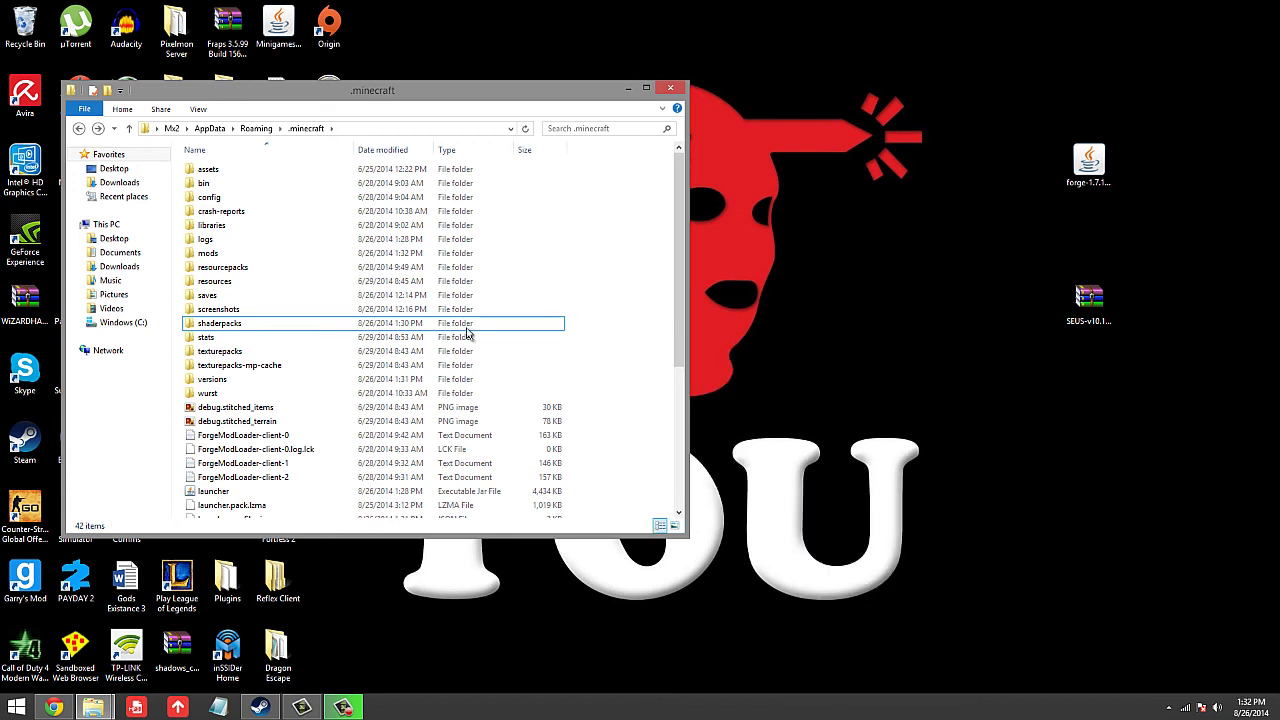
Step: Move the SEUS-v10.1-Standard archive from the desktop into the shaderpacks folder and close the File Explorer window
click(345, 323)
double_click(345, 321)
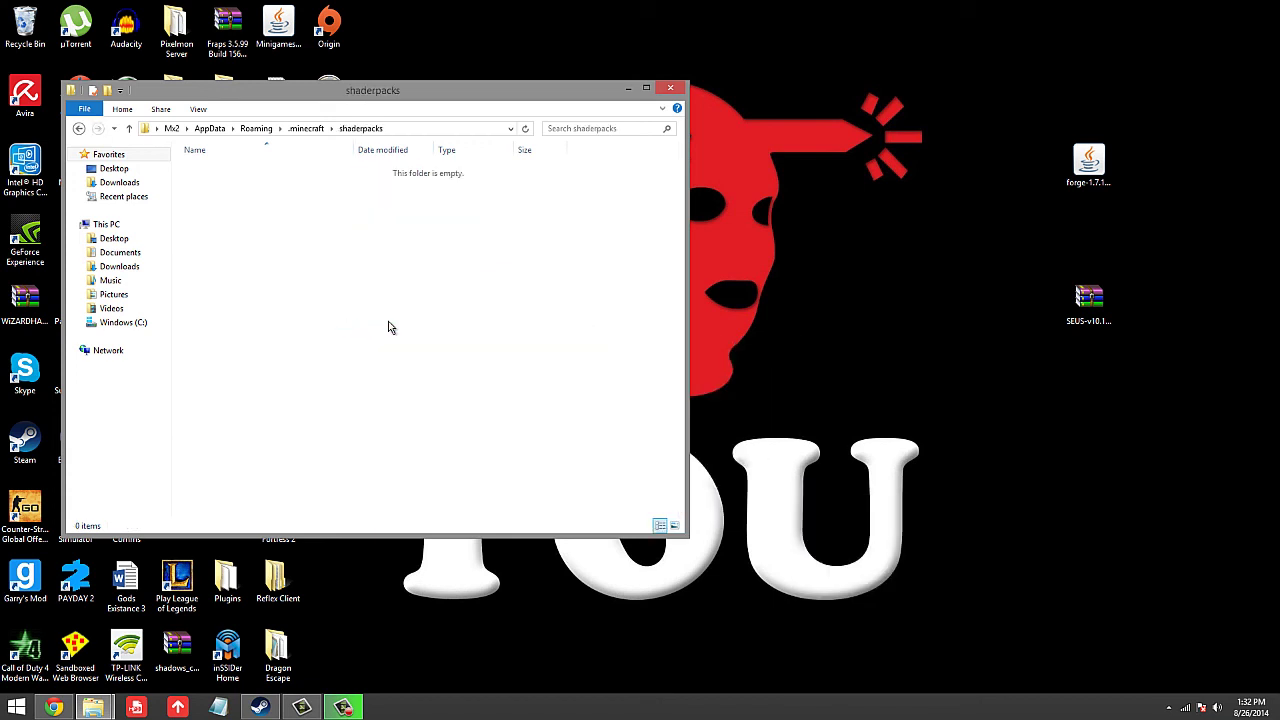
click(1094, 306)
drag(1096, 305, 440, 250)
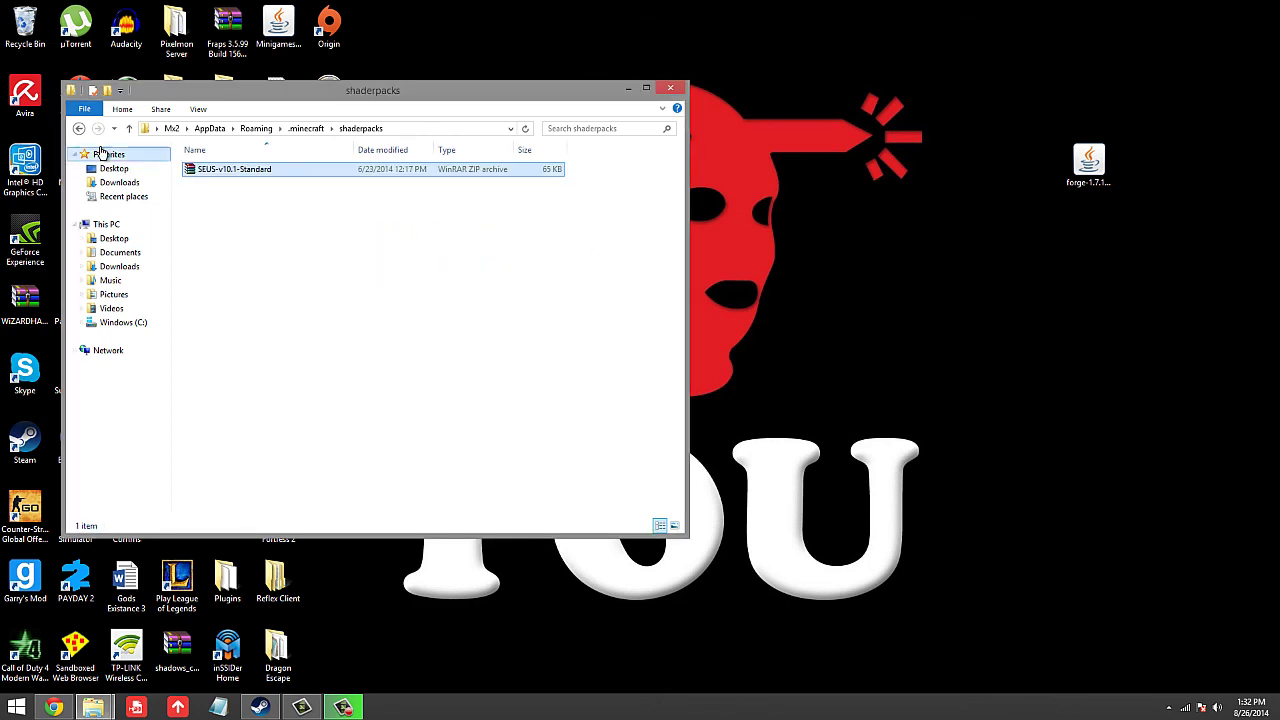
click(78, 129)
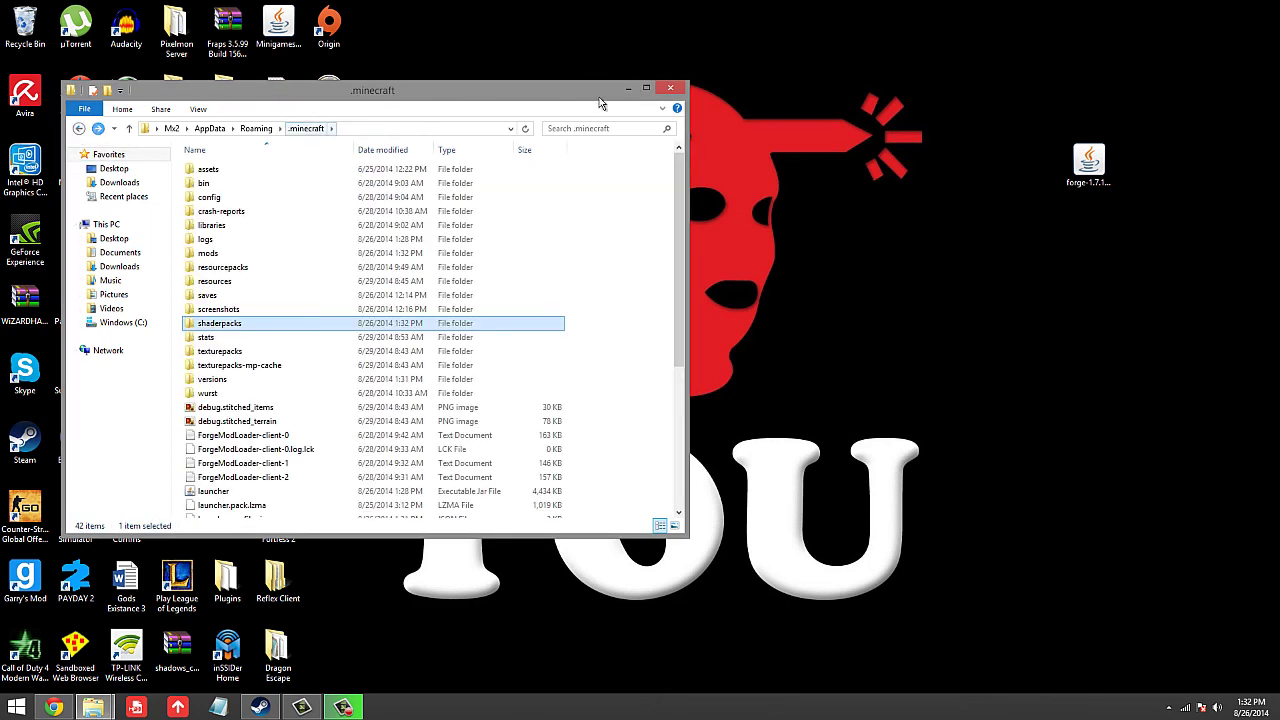
click(669, 90)
Step: Start the Minecraft Launcher and choose the Forge profile
double_click(75, 168)
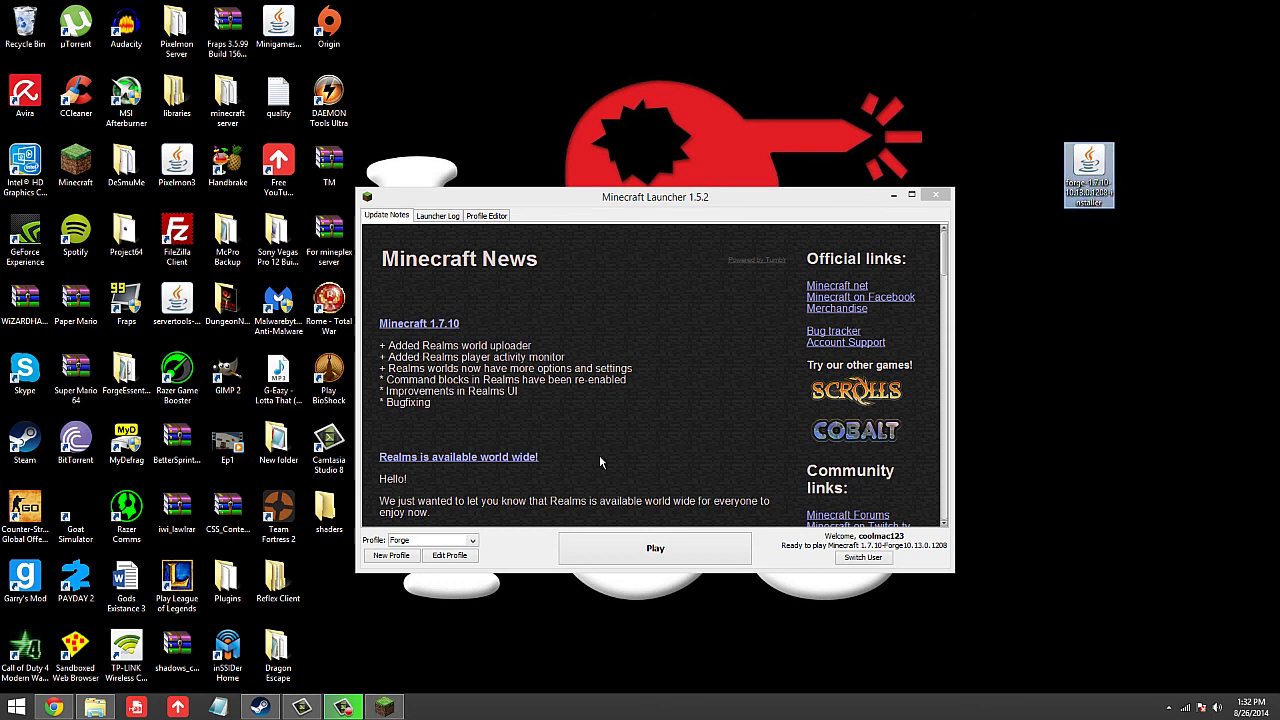
click(550, 492)
click(448, 542)
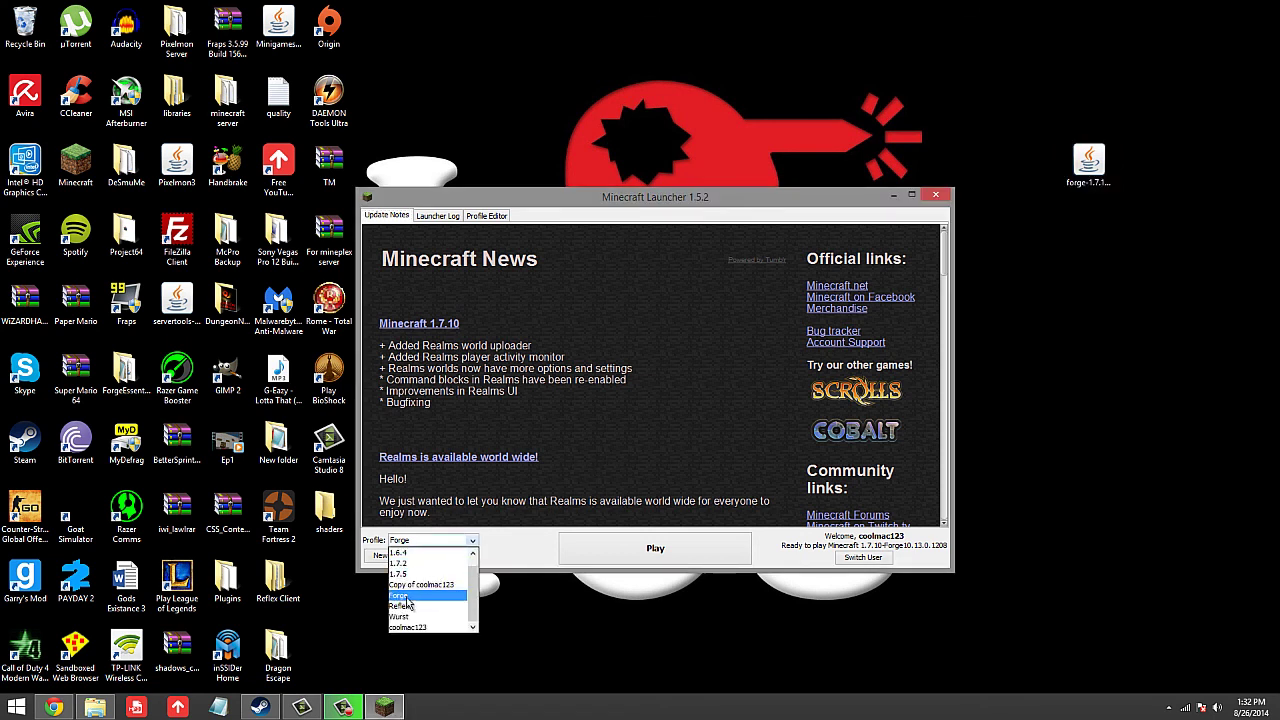
click(406, 597)
Step: Edit the Forge profile, keep release 1.7.10-Forge10.13.0.1208 as the version to use, and save the profile
click(450, 557)
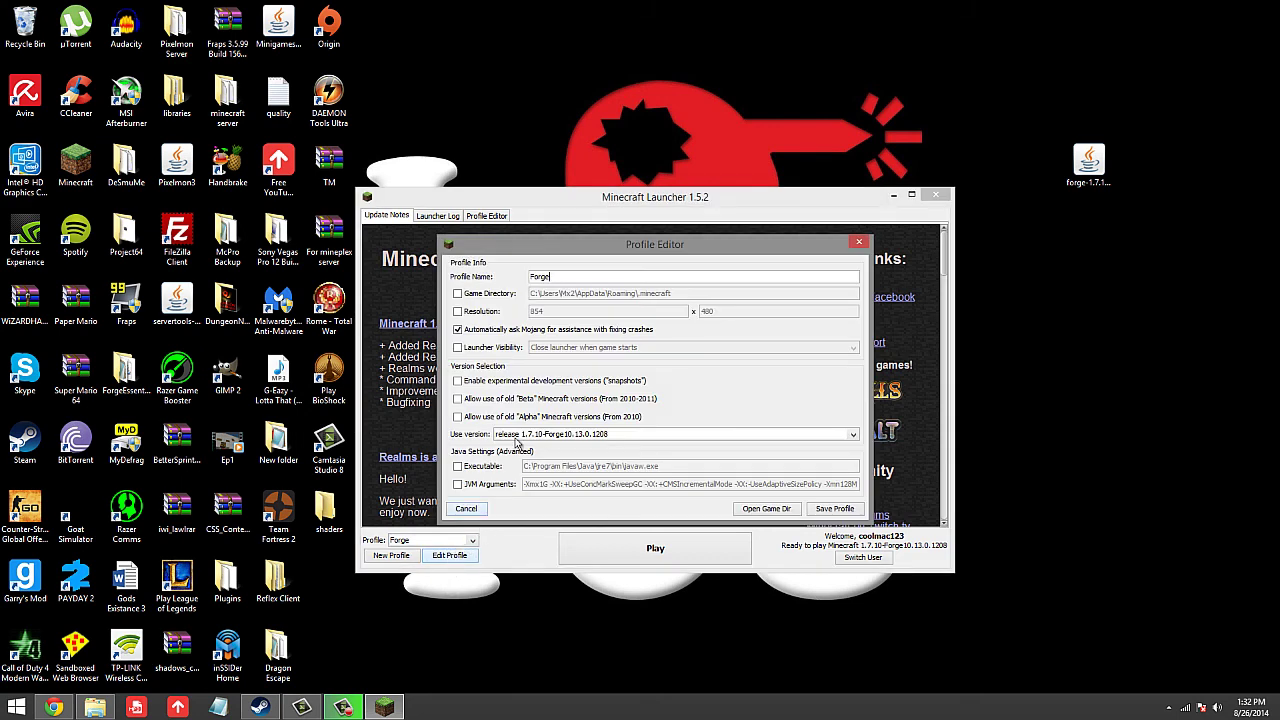
click(503, 436)
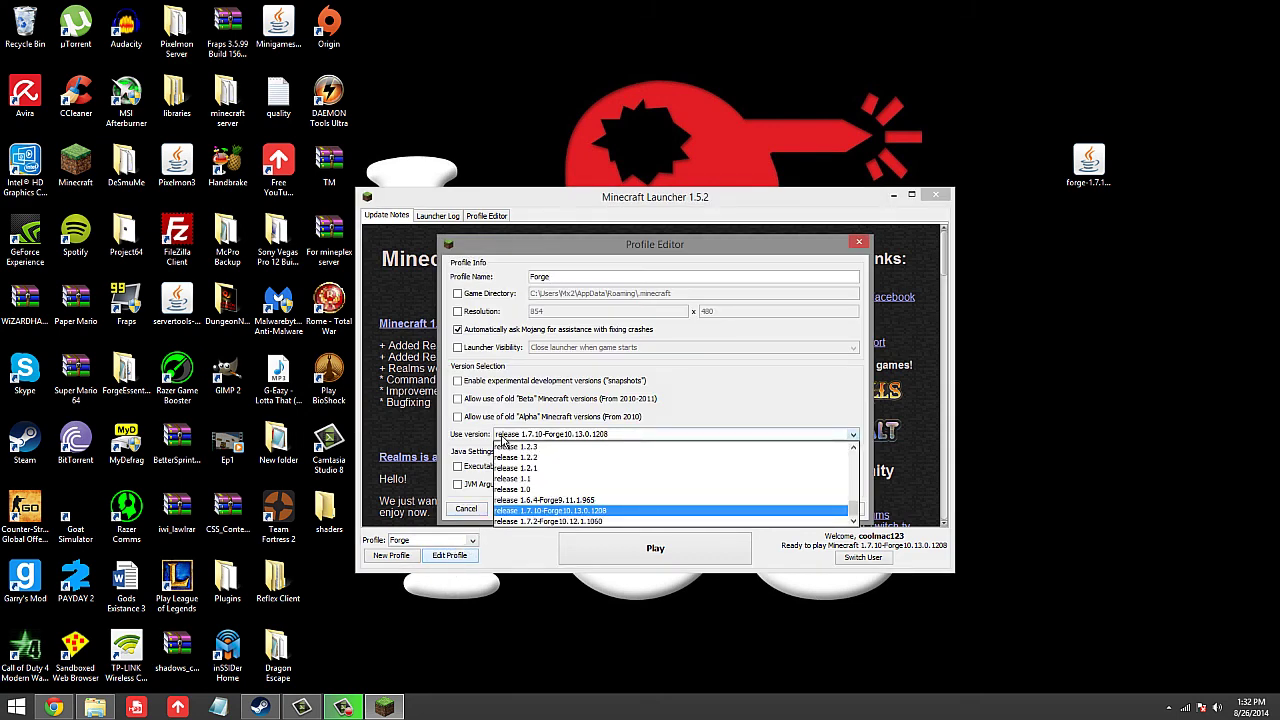
click(476, 445)
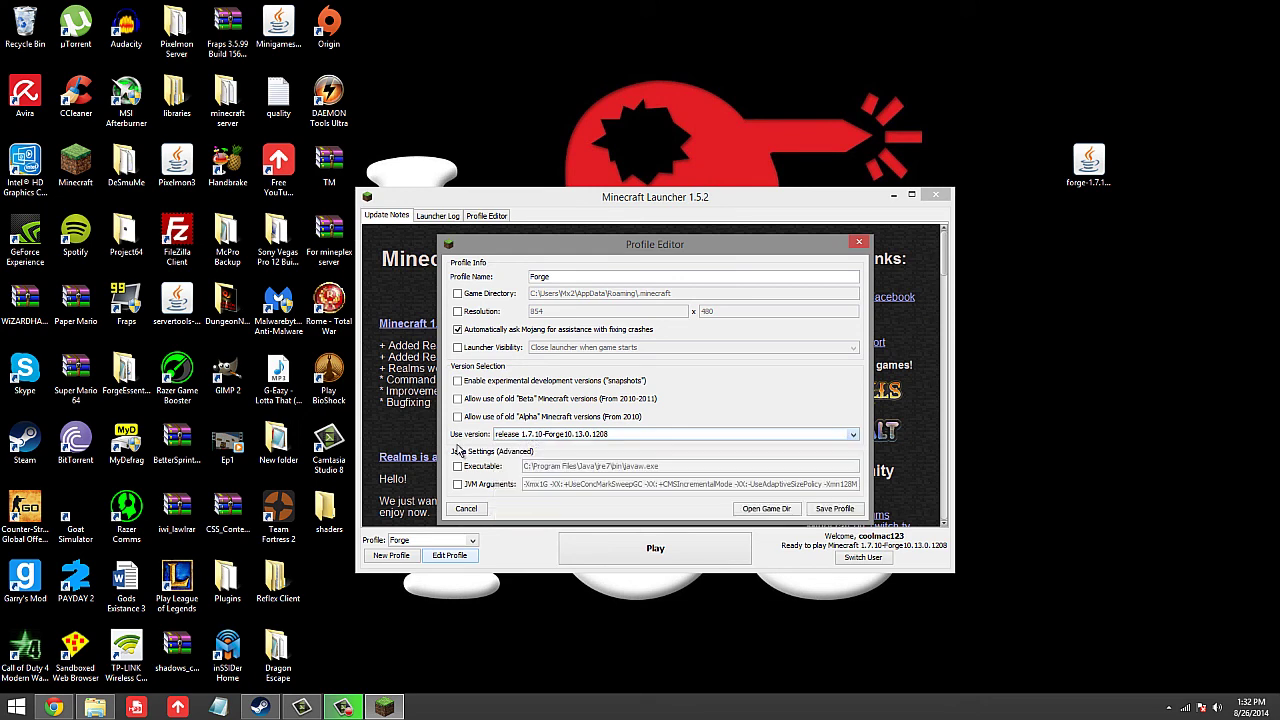
click(826, 515)
click(826, 515)
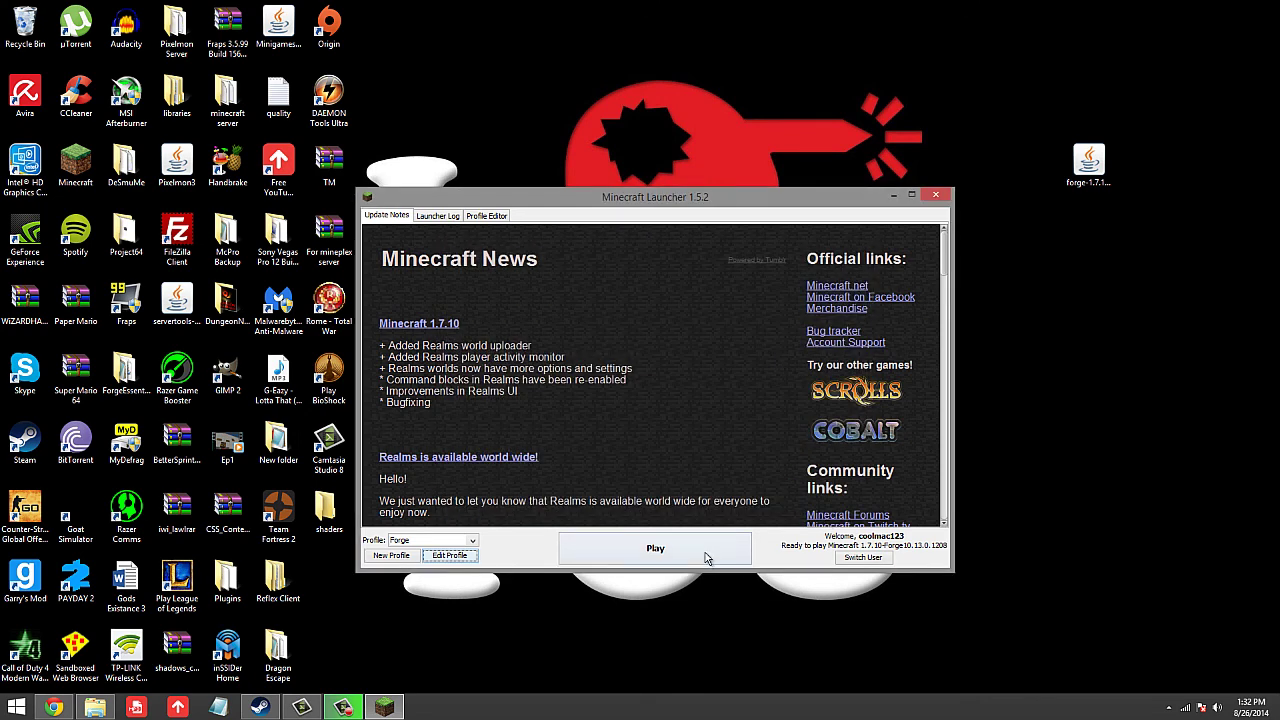
Step: Launch Minecraft with the Forge profile and maximize the game window
click(706, 557)
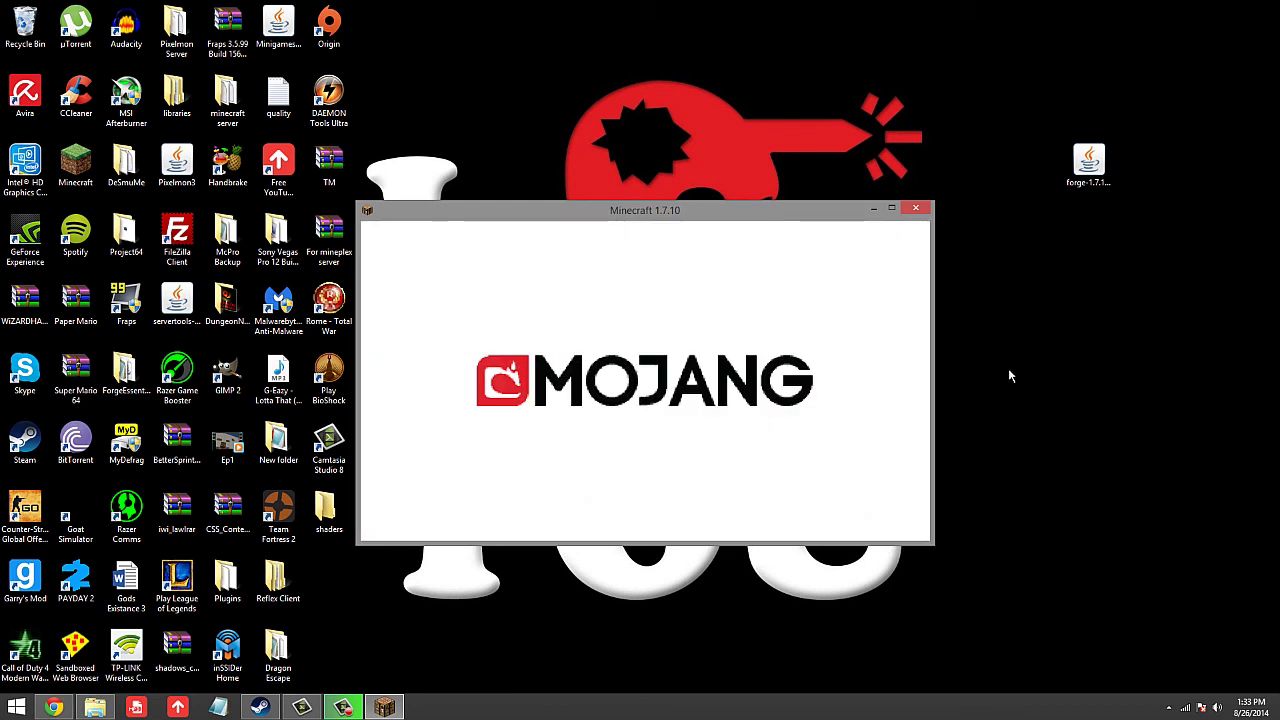
click(892, 209)
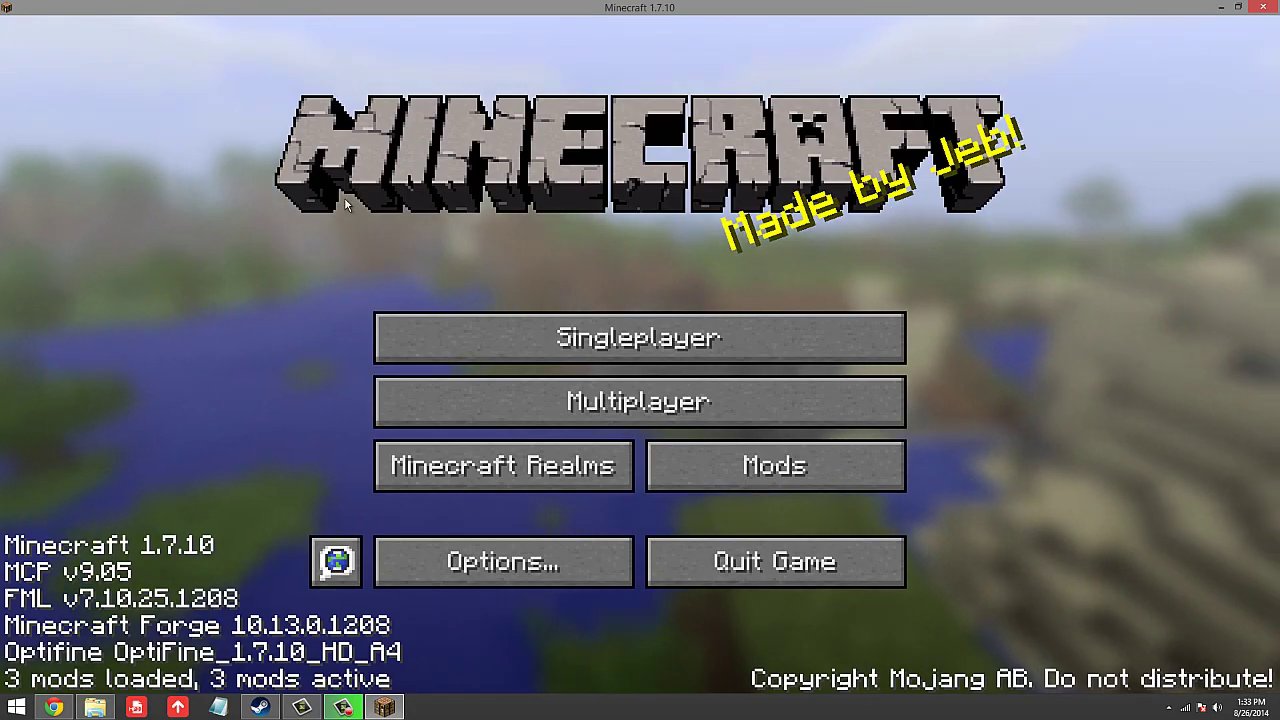
Step: Examine the Optifine and Minecraft Forge entries in the mod list and return to the title screen
click(744, 468)
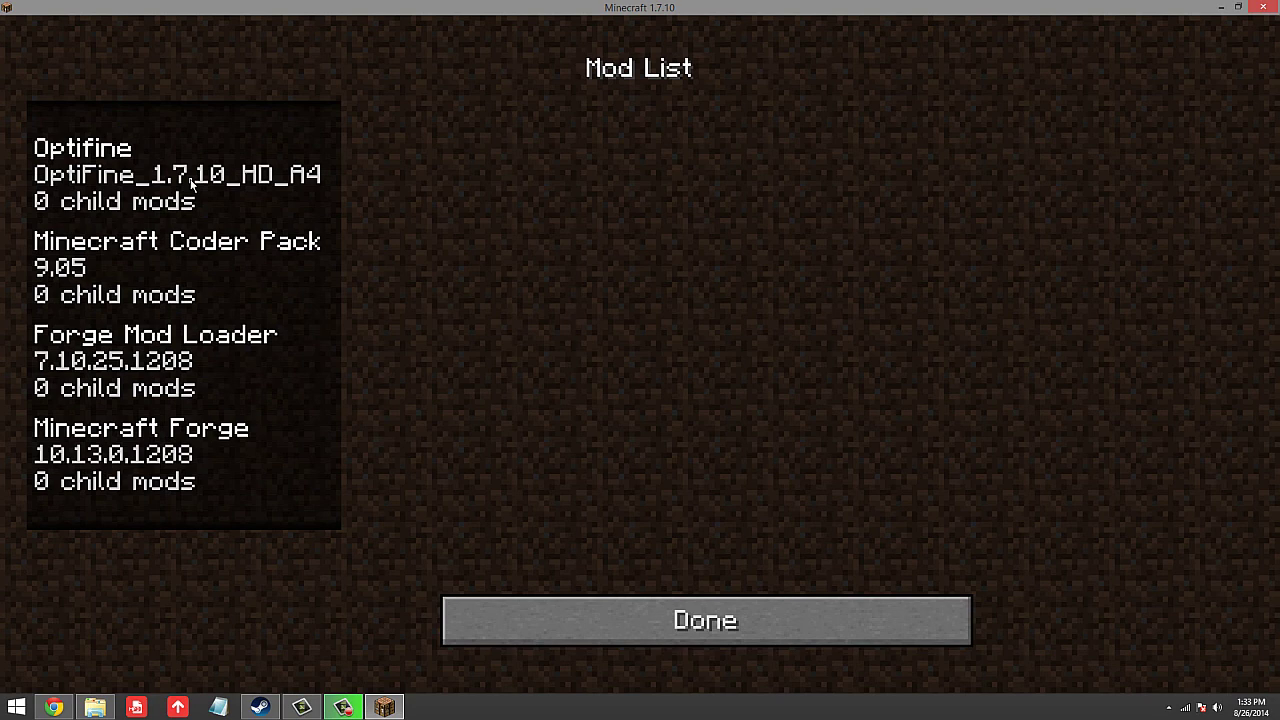
click(155, 203)
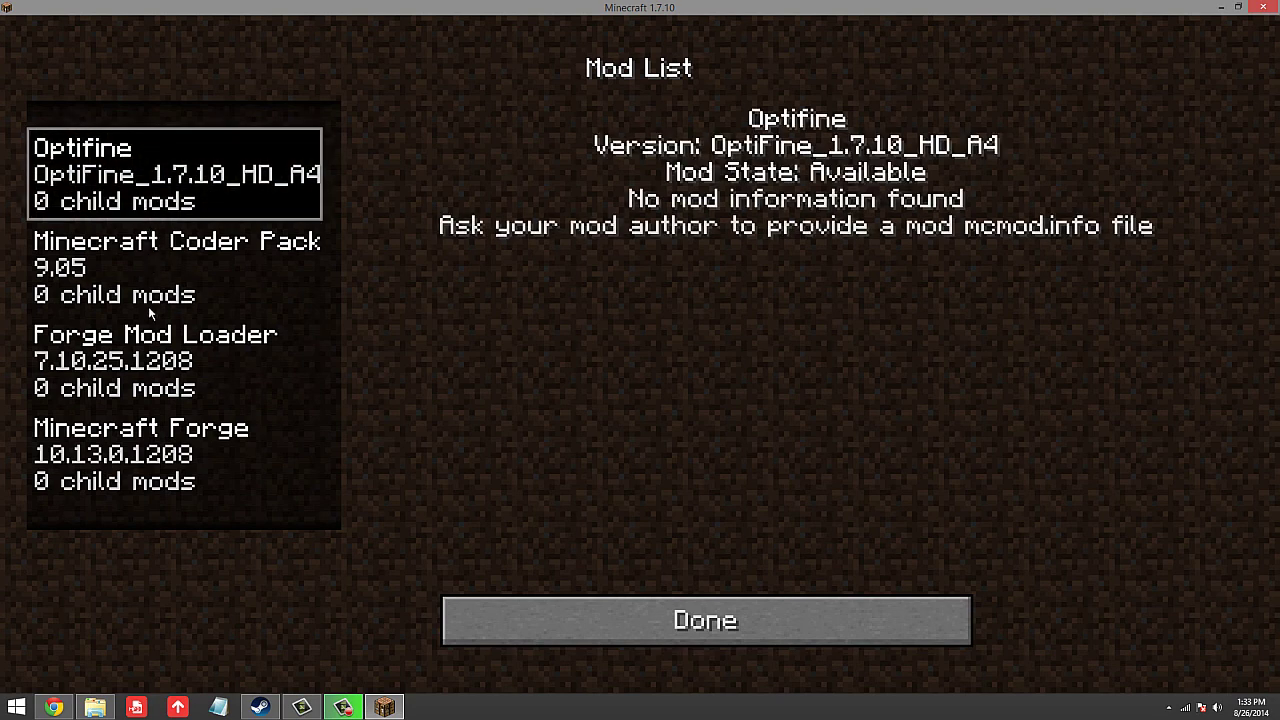
click(241, 459)
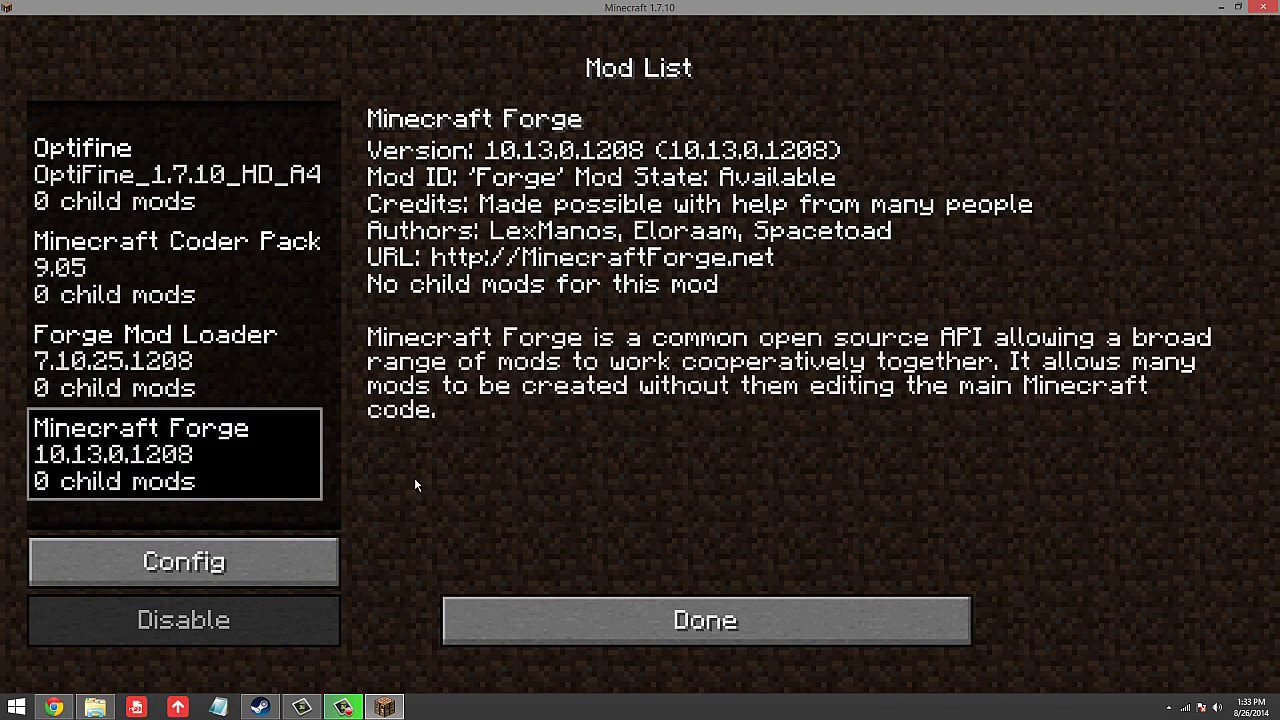
click(606, 620)
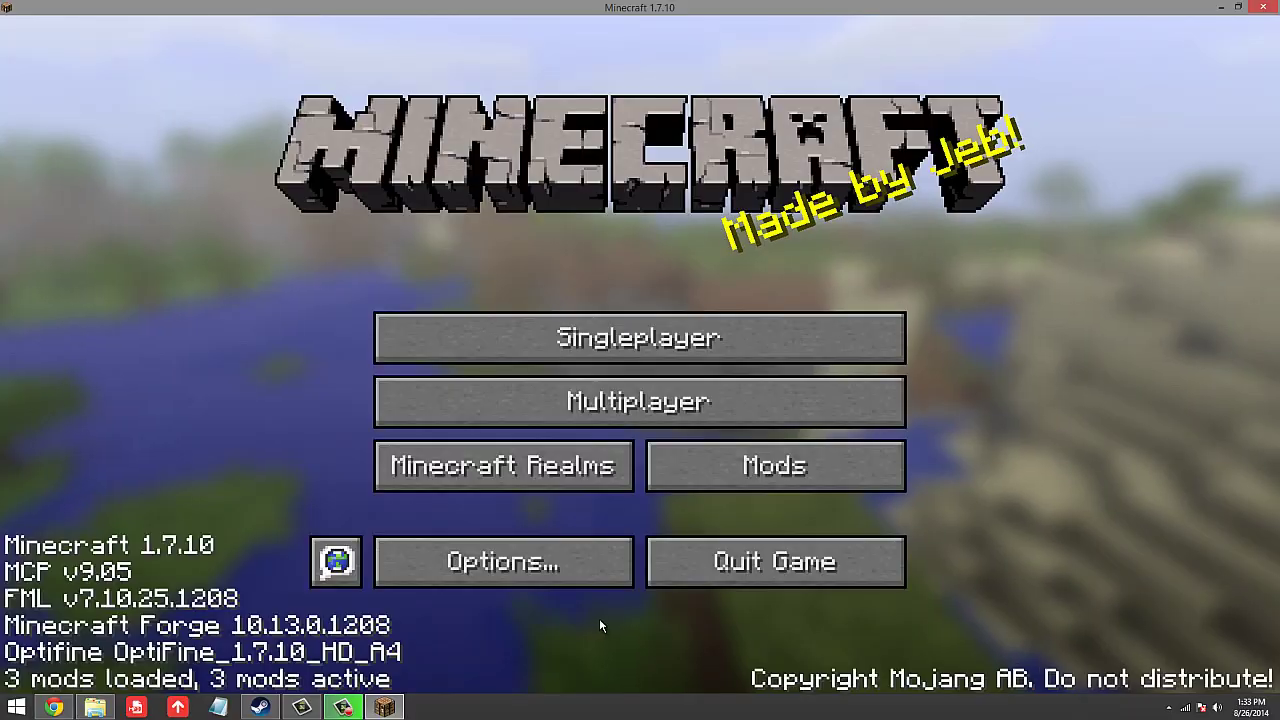
Step: Select SEUS-v10.1-Standard.zip in the shader options, switch the shader pack to (none), and return to the game options
click(415, 580)
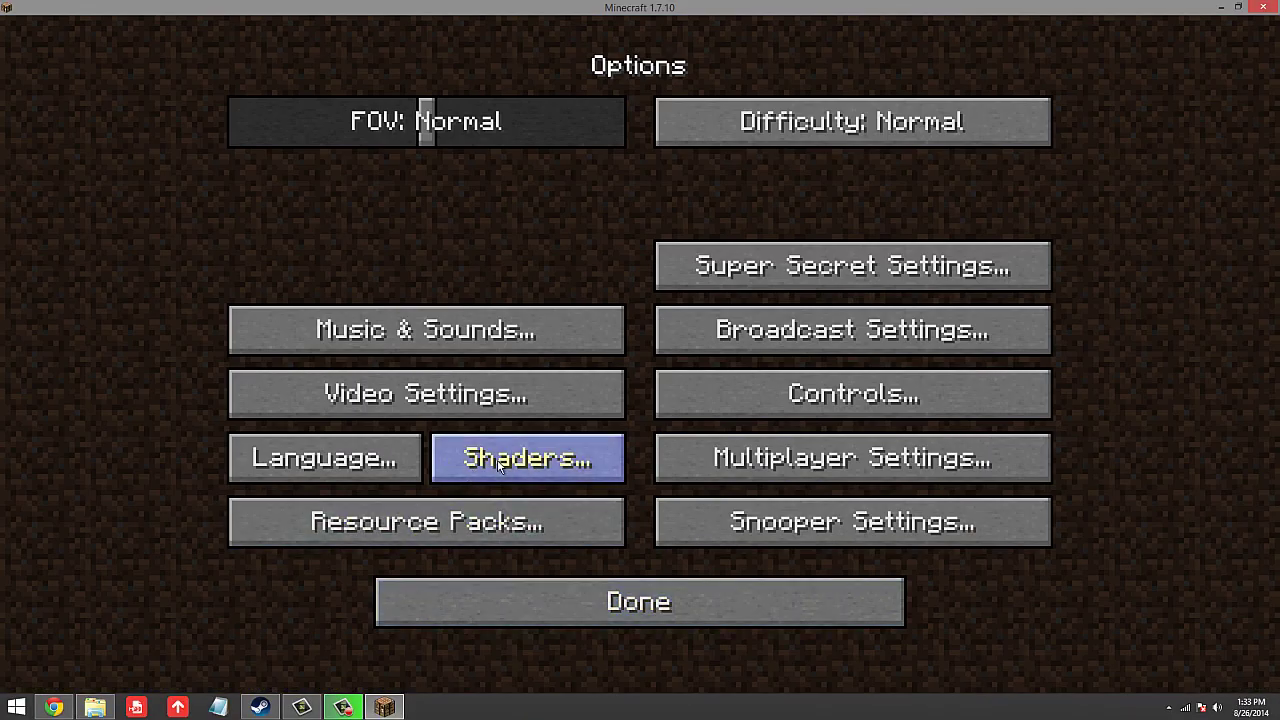
click(500, 463)
click(388, 357)
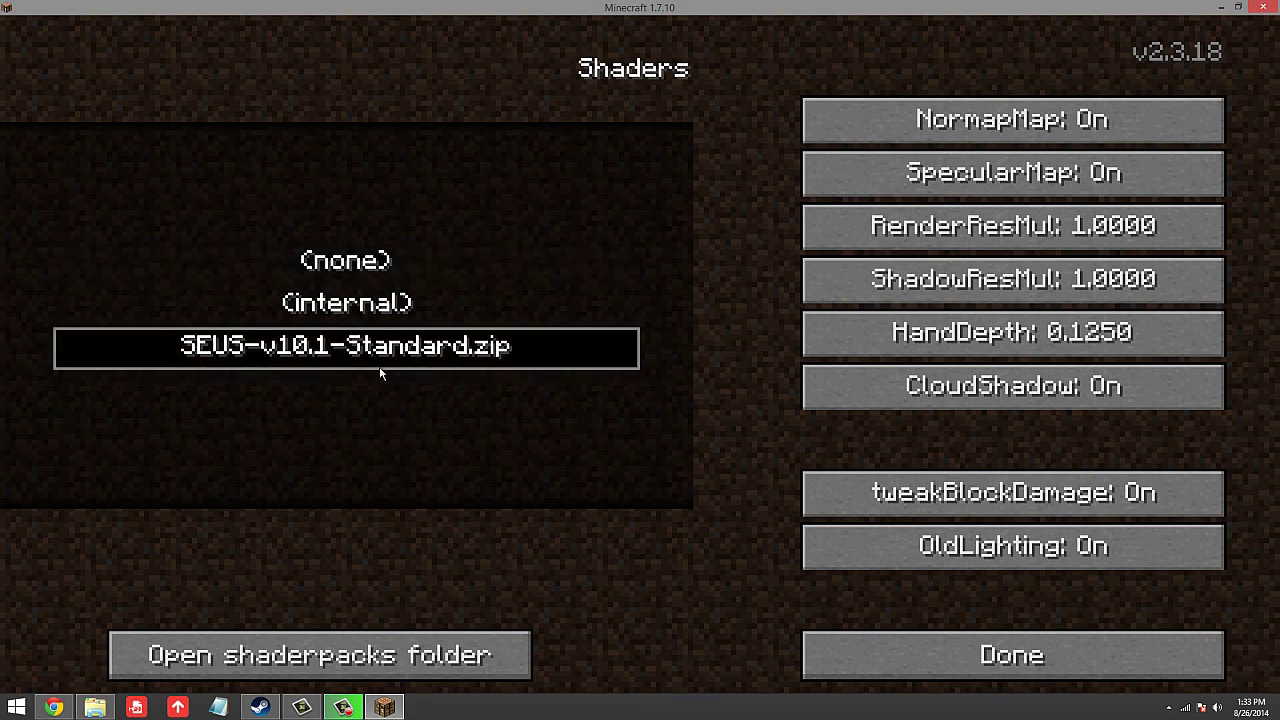
click(367, 265)
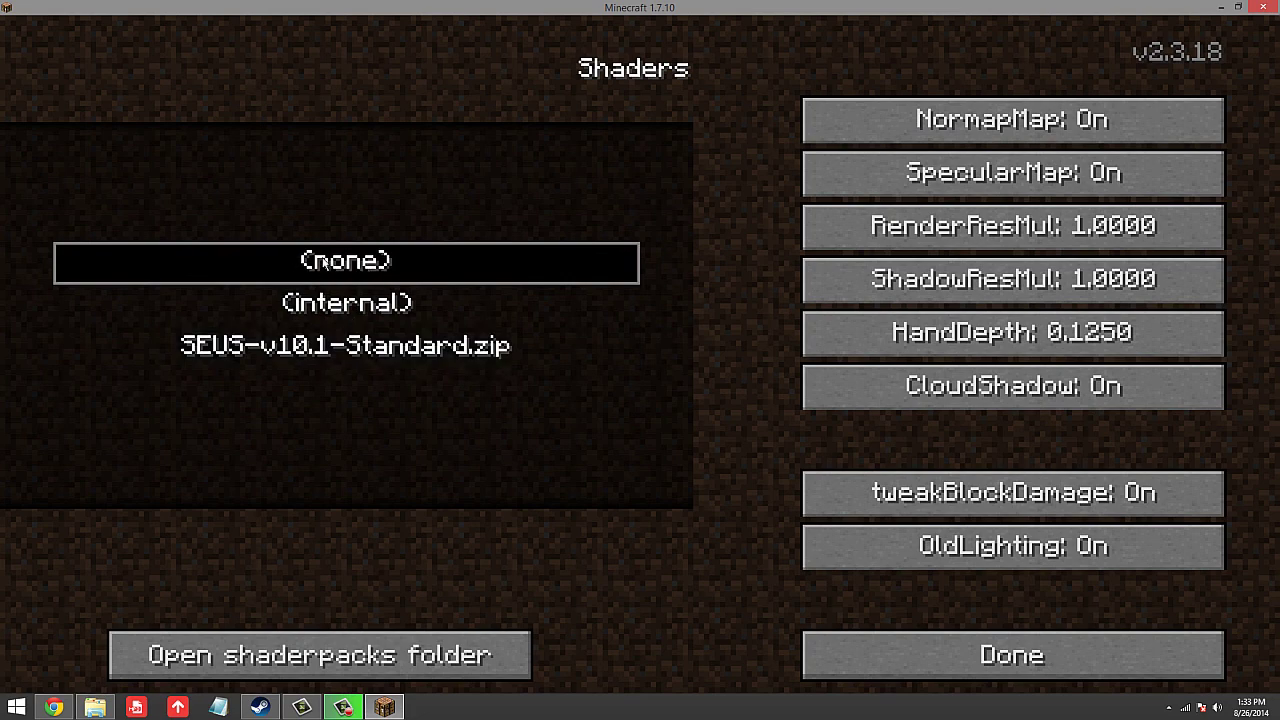
click(950, 674)
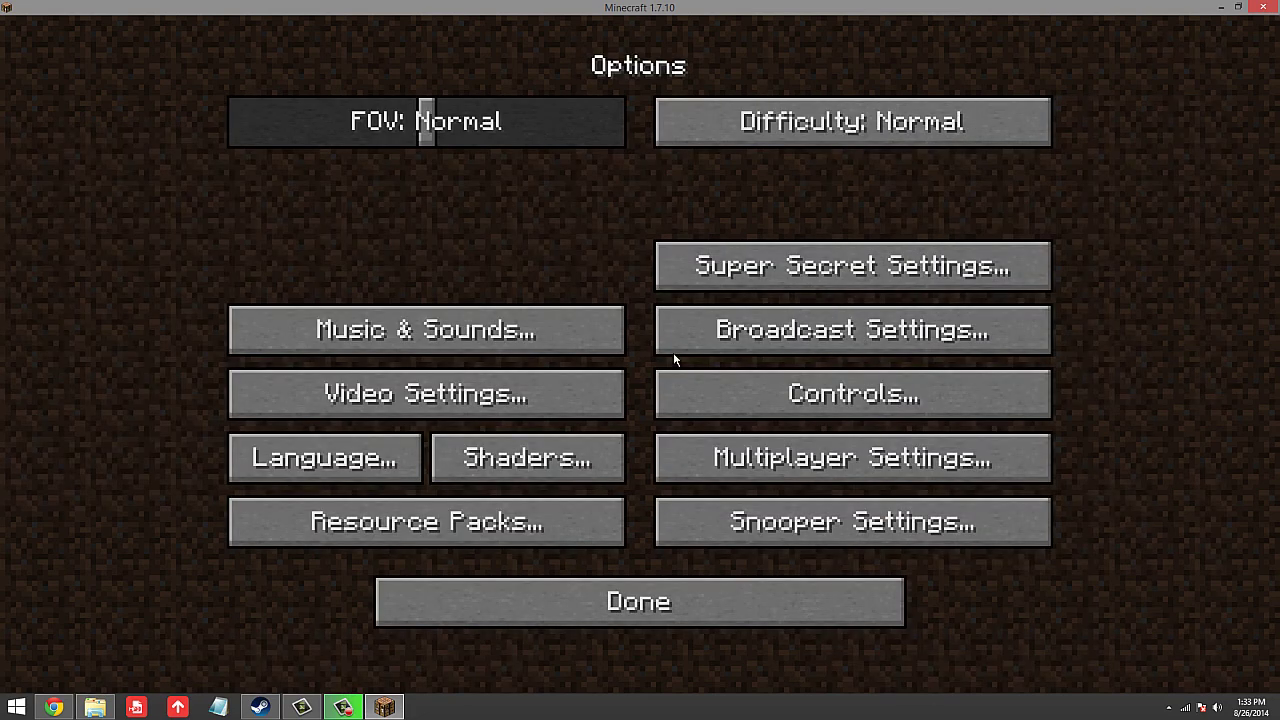
Step: Leave the game options and load a saved singleplayer world
click(681, 608)
click(490, 342)
double_click(434, 245)
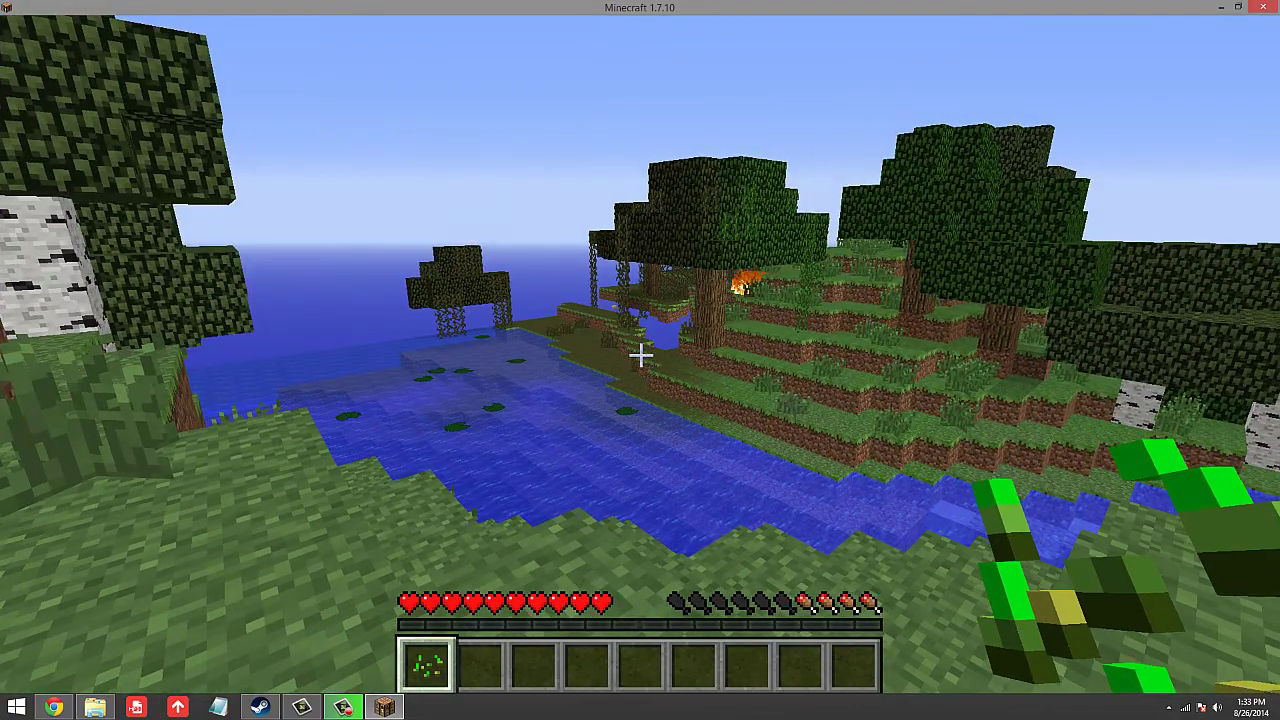
Step: Pause the game, set SEUS-v10.1-Standard.zip as the shader pack in the shader options, and resume playing
key(Escape)
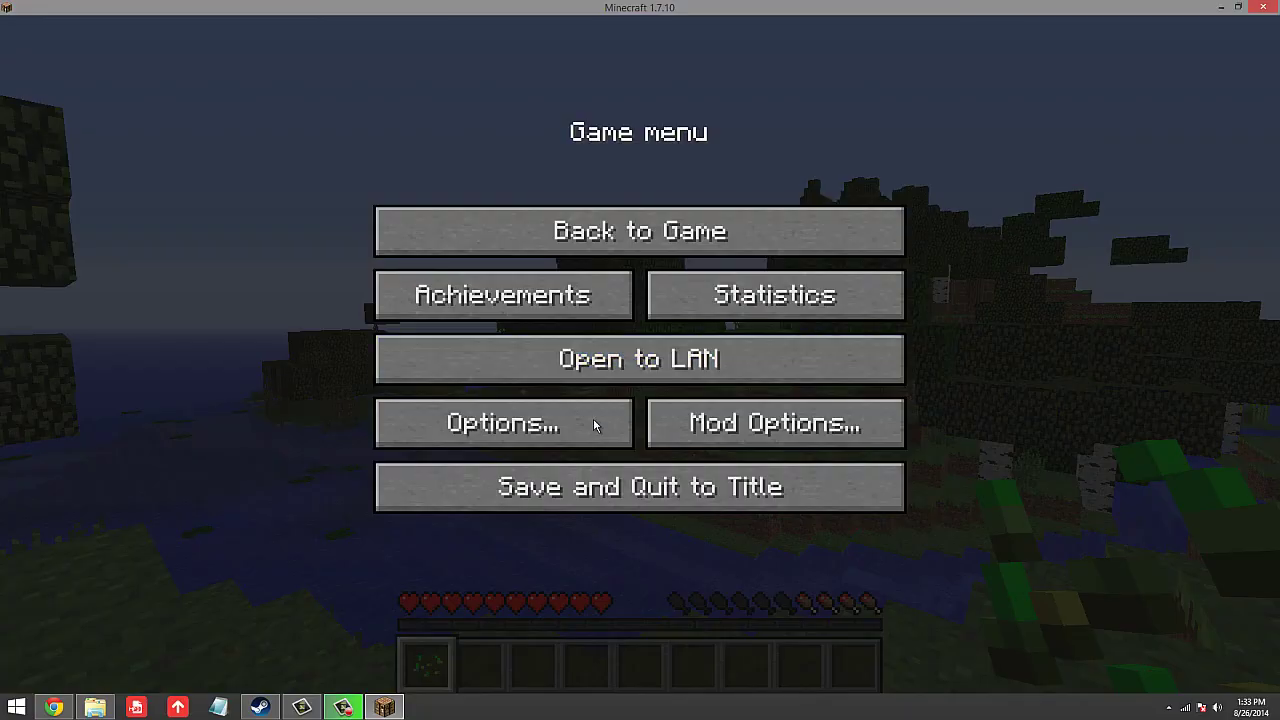
click(593, 420)
click(564, 451)
click(483, 368)
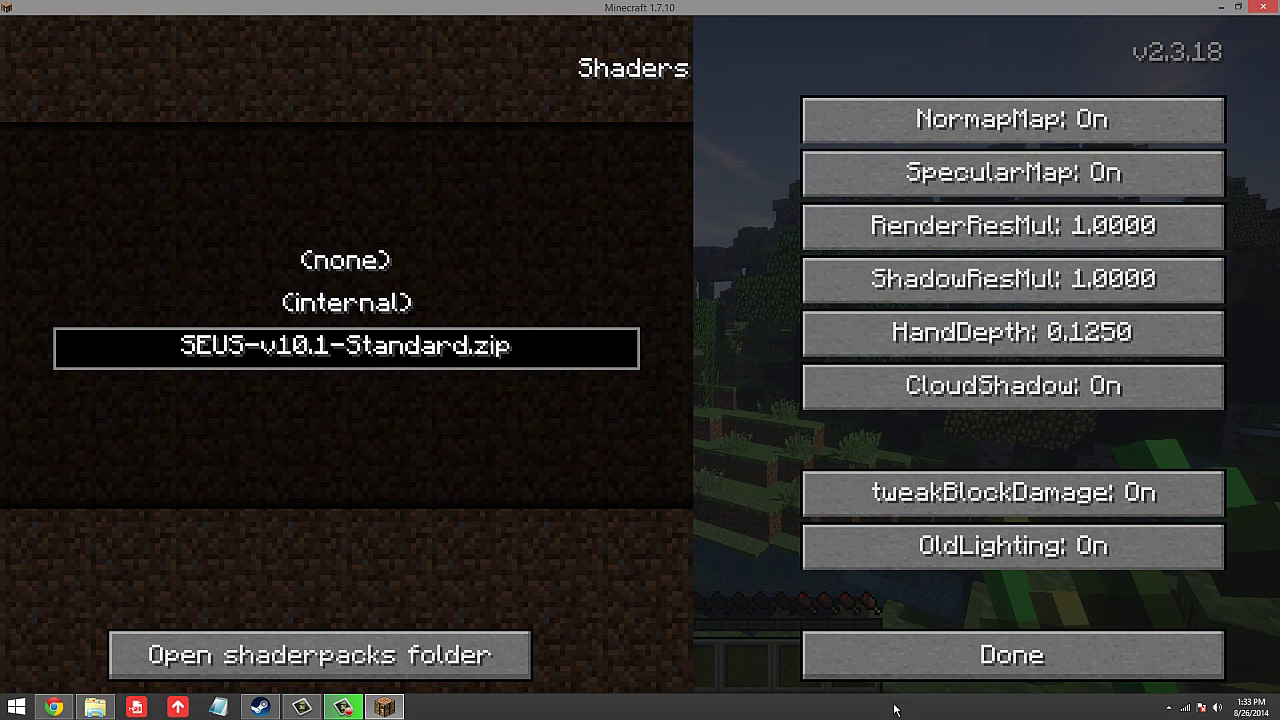
click(895, 668)
click(734, 615)
click(480, 214)
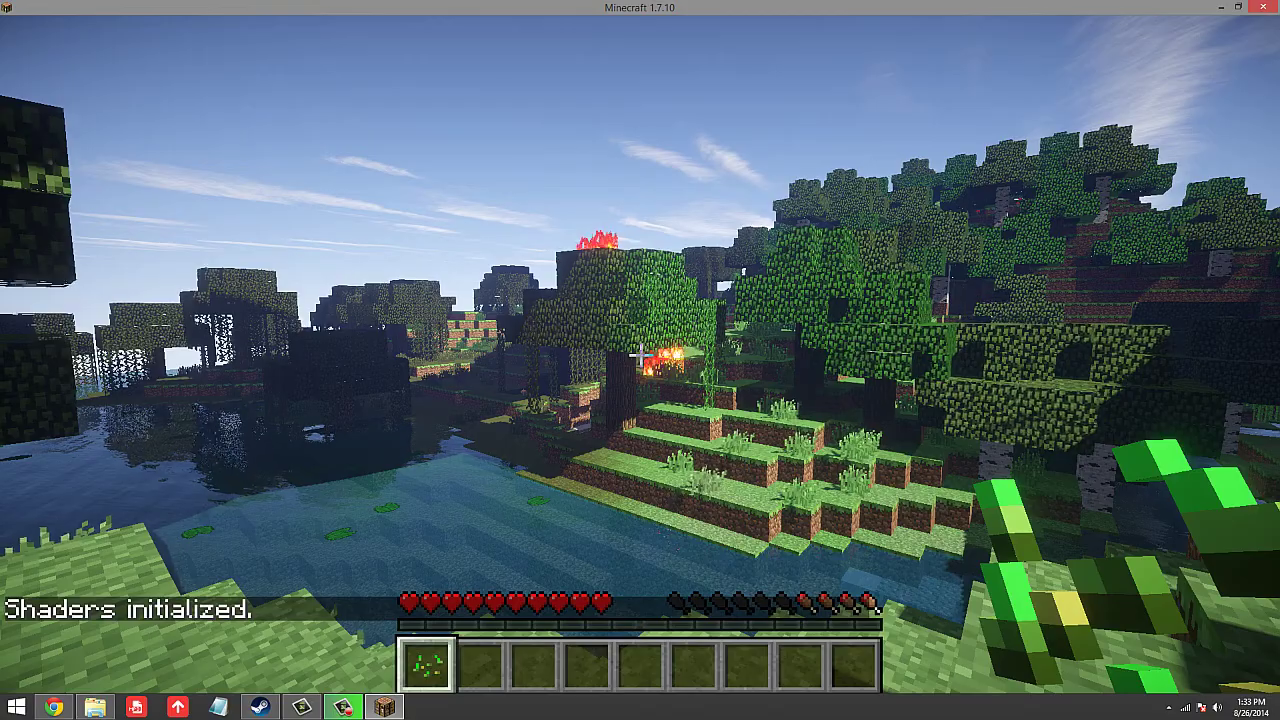